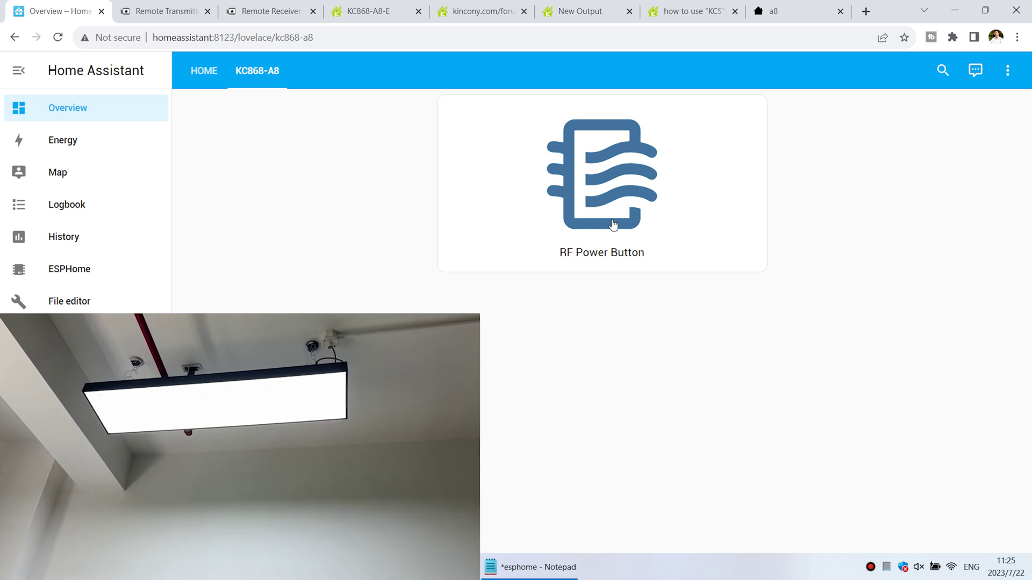
# - Switch the ceiling light off and back on with the RF Power Button card
pyautogui.click(613, 202)
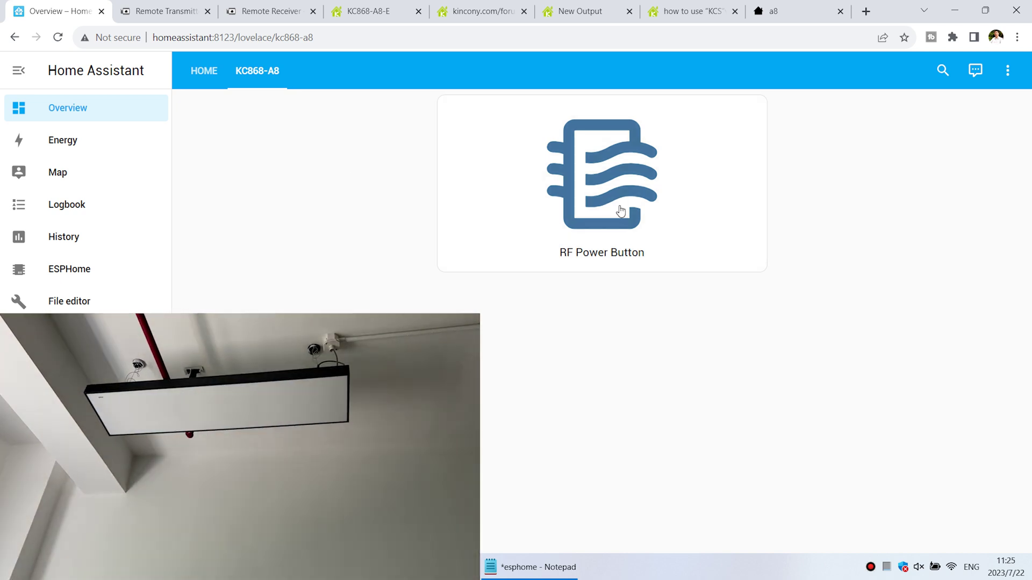
pyautogui.click(602, 215)
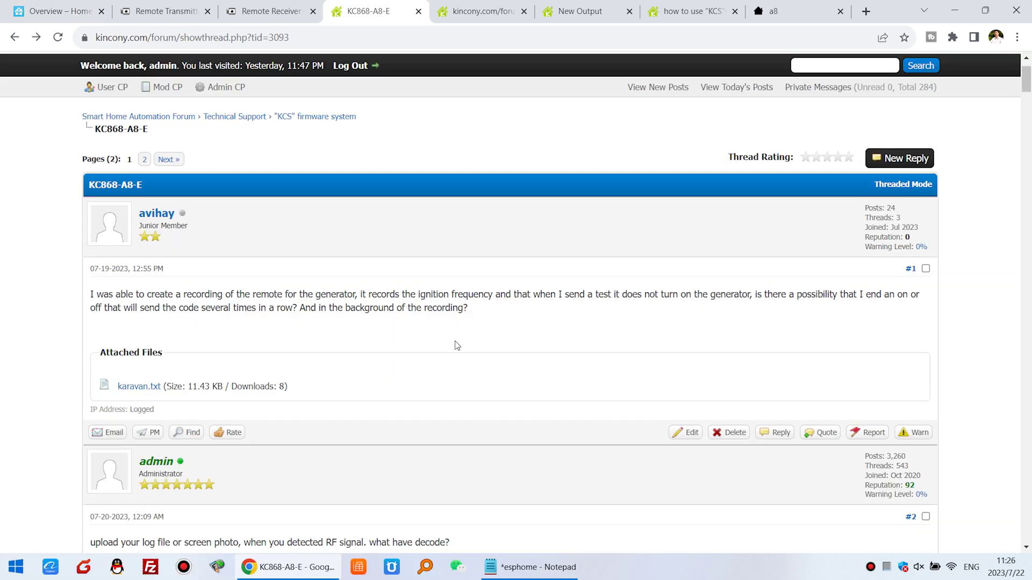
# - Scroll through the KC868-A8-E thread's posts on recording RF remote codes
pyautogui.scroll(2, 439, 290)
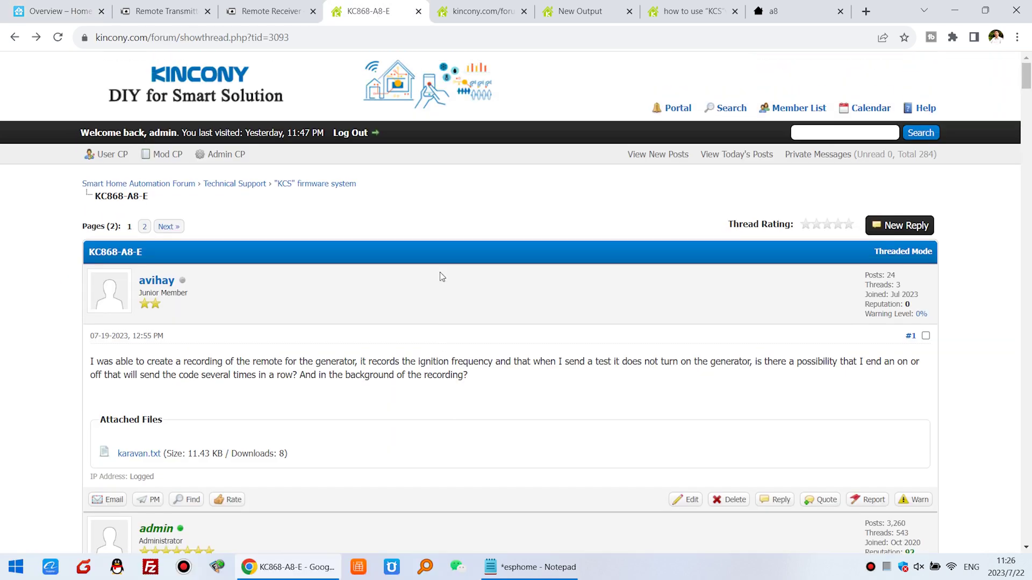
pyautogui.scroll(-2, 442, 277)
pyautogui.scroll(-2, 442, 277)
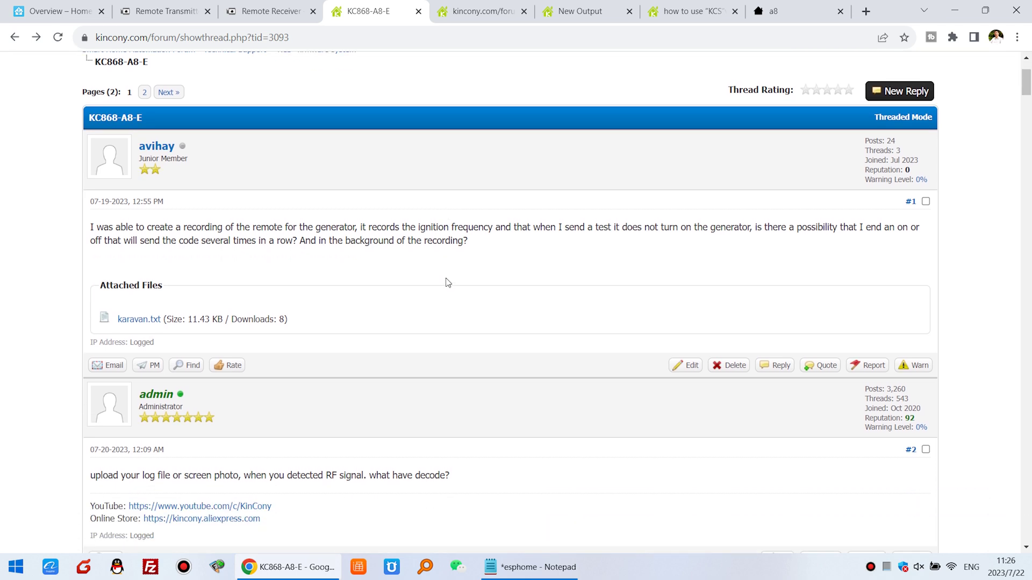
pyautogui.scroll(-8, 445, 282)
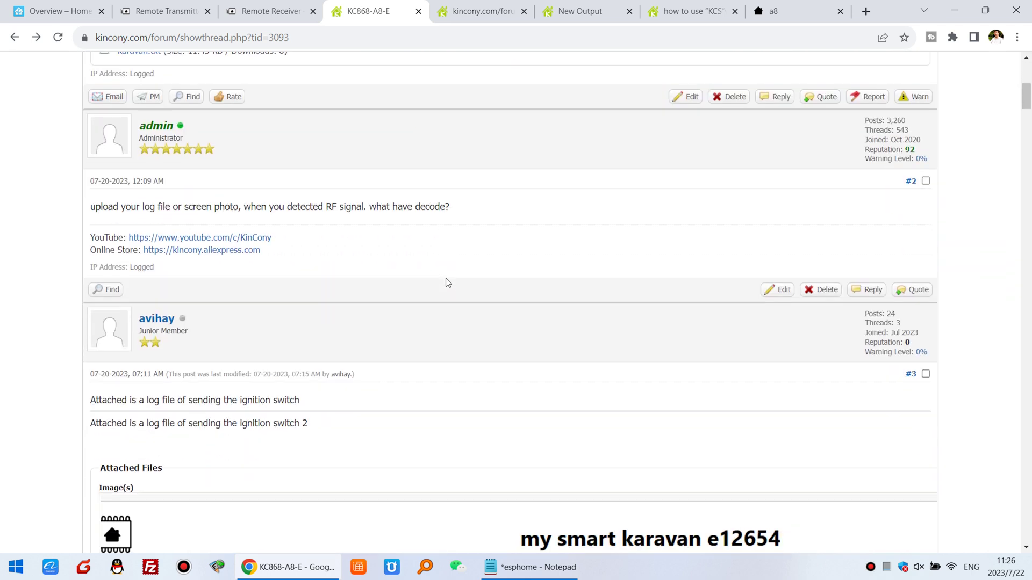
pyautogui.scroll(-6, 449, 282)
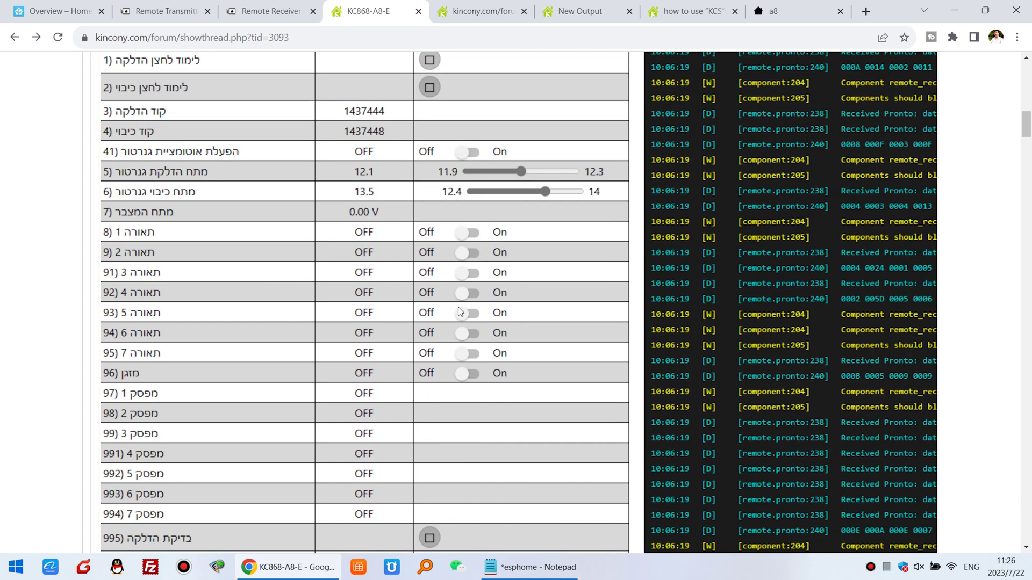
pyautogui.scroll(-20, 725, 357)
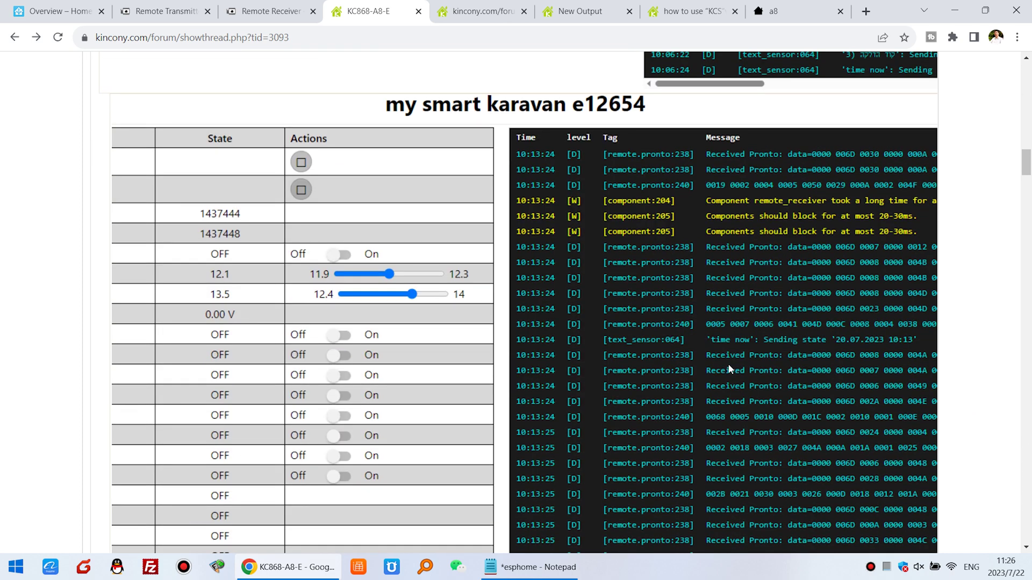
pyautogui.scroll(-15, 728, 364)
pyautogui.scroll(1, 729, 365)
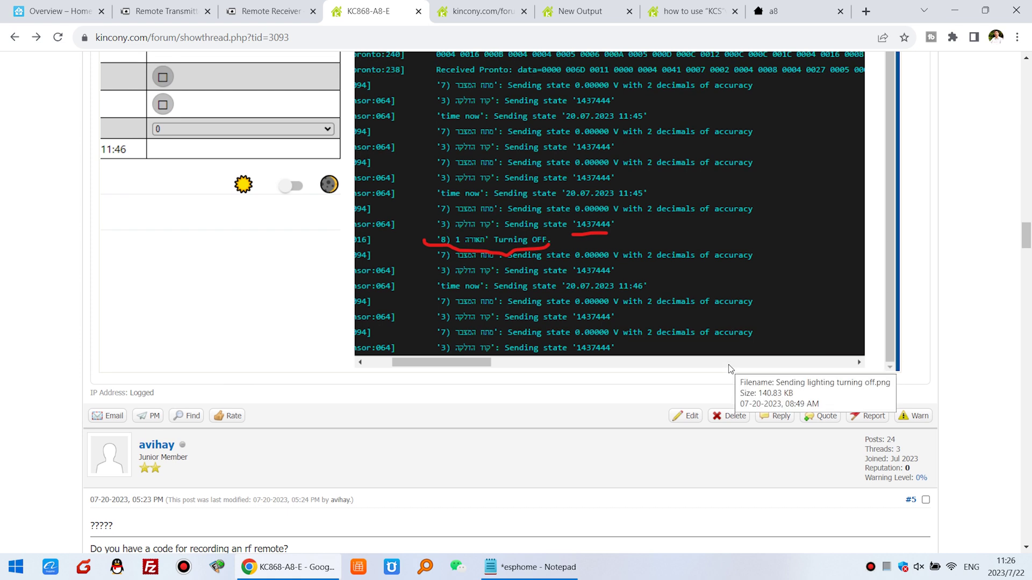
pyautogui.scroll(-15, 730, 368)
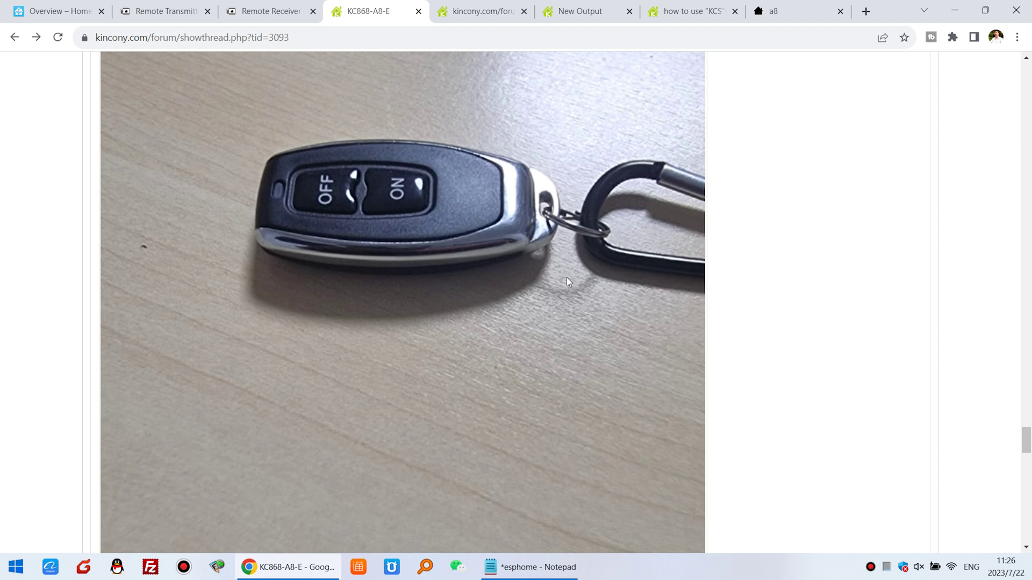
# - Look over the thread's remote and RF module photos, then go back to the Home Assistant dashboard
pyautogui.click(59, 11)
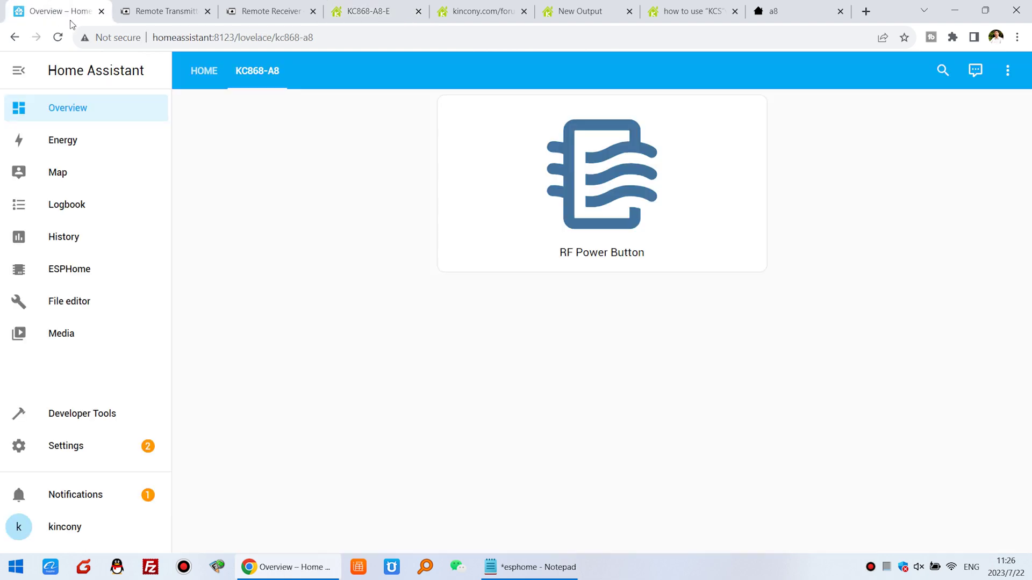
pyautogui.click(384, 9)
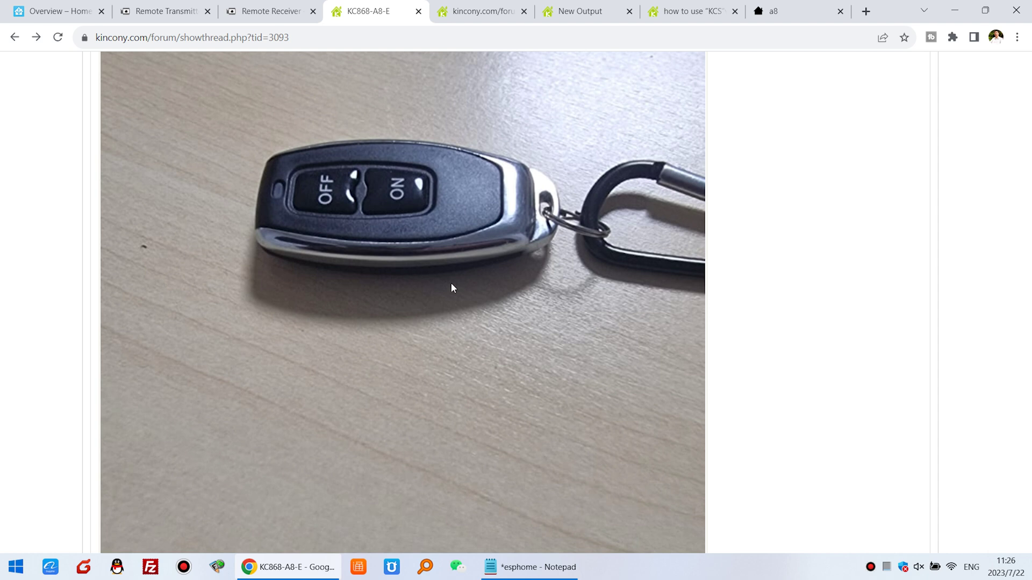
pyautogui.scroll(-10, 450, 282)
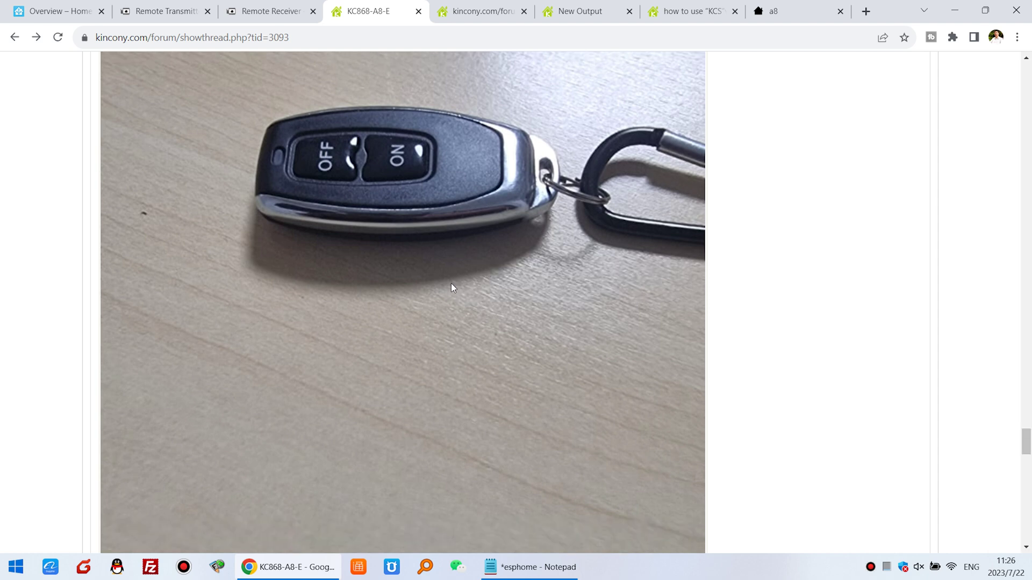
pyautogui.scroll(-4, 450, 282)
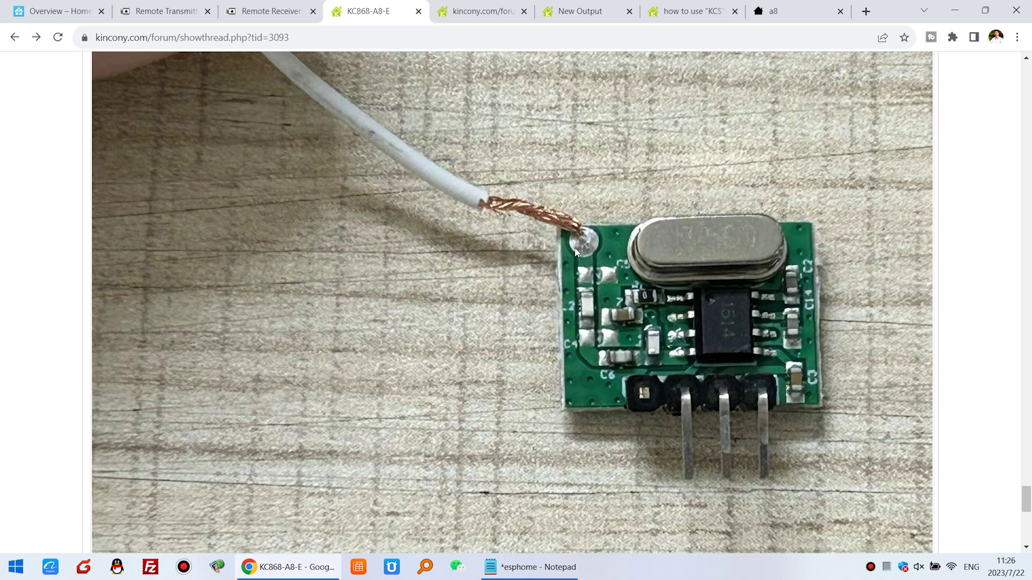
pyautogui.scroll(-5, 520, 272)
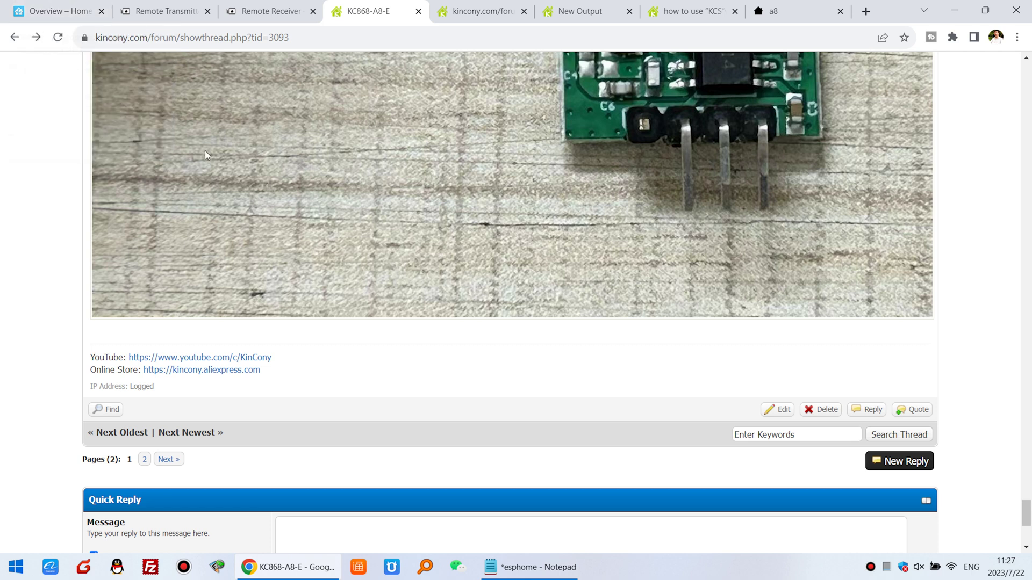
pyautogui.click(56, 11)
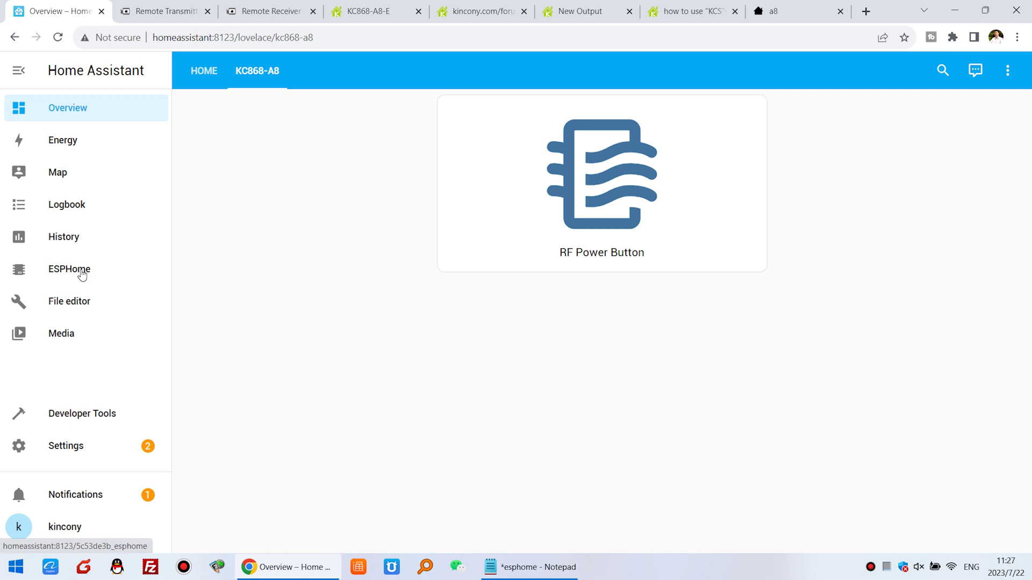
# - Open the a8 device's a8.yaml in the ESPHome editor and look through its contents
pyautogui.click(80, 272)
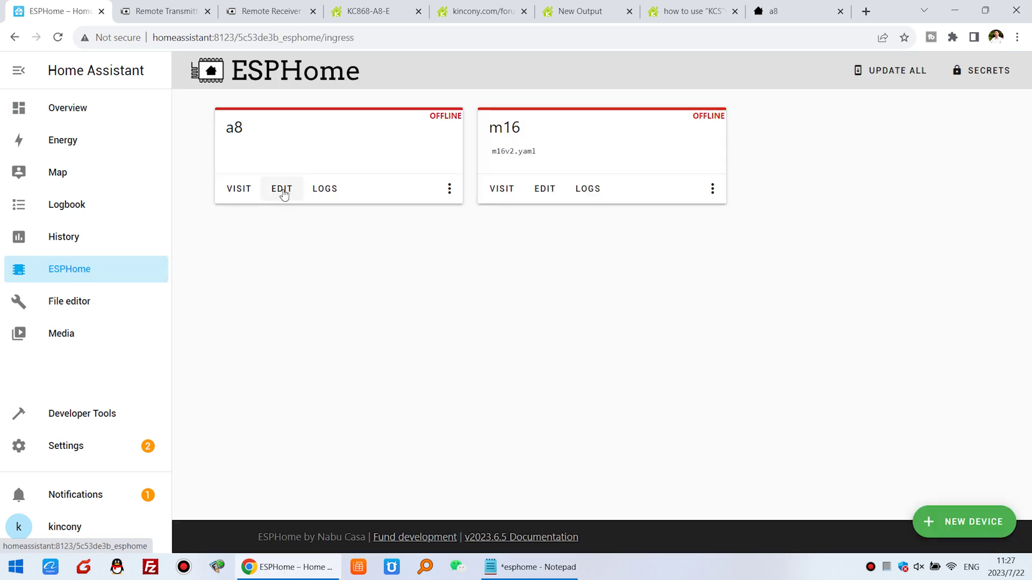
pyautogui.click(282, 189)
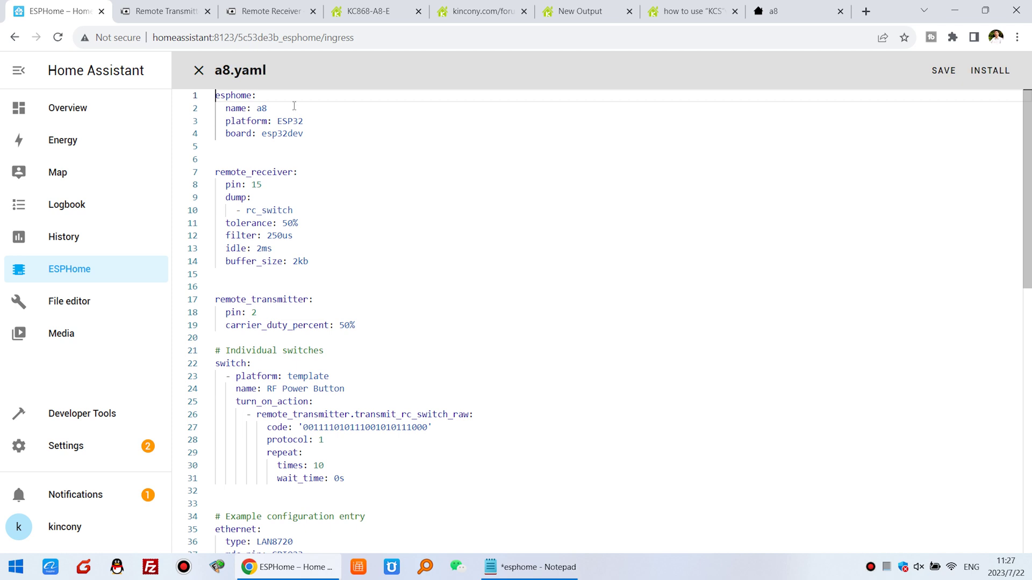
pyautogui.scroll(-5, 407, 254)
pyautogui.scroll(2, 408, 260)
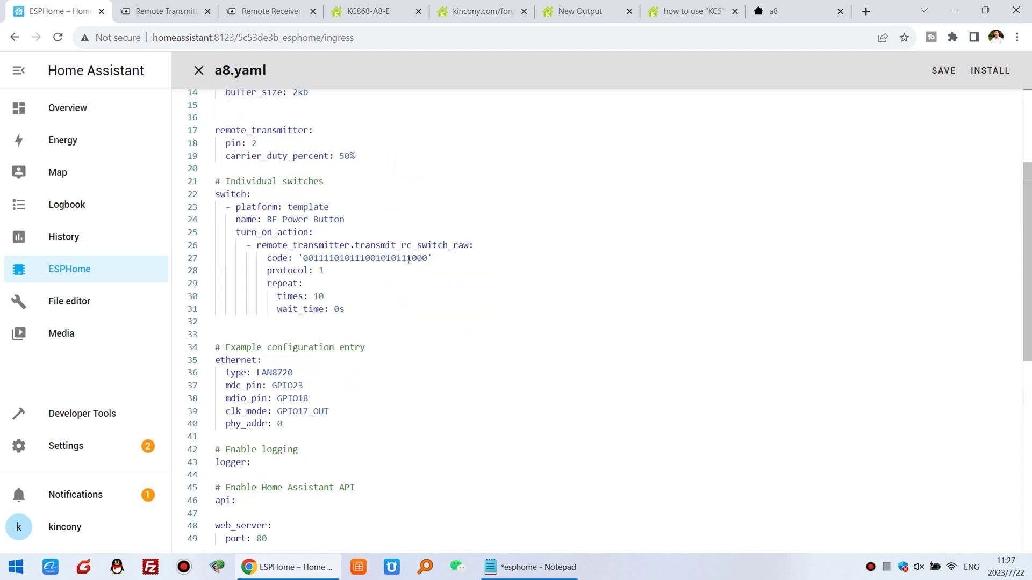
pyautogui.scroll(3, 368, 247)
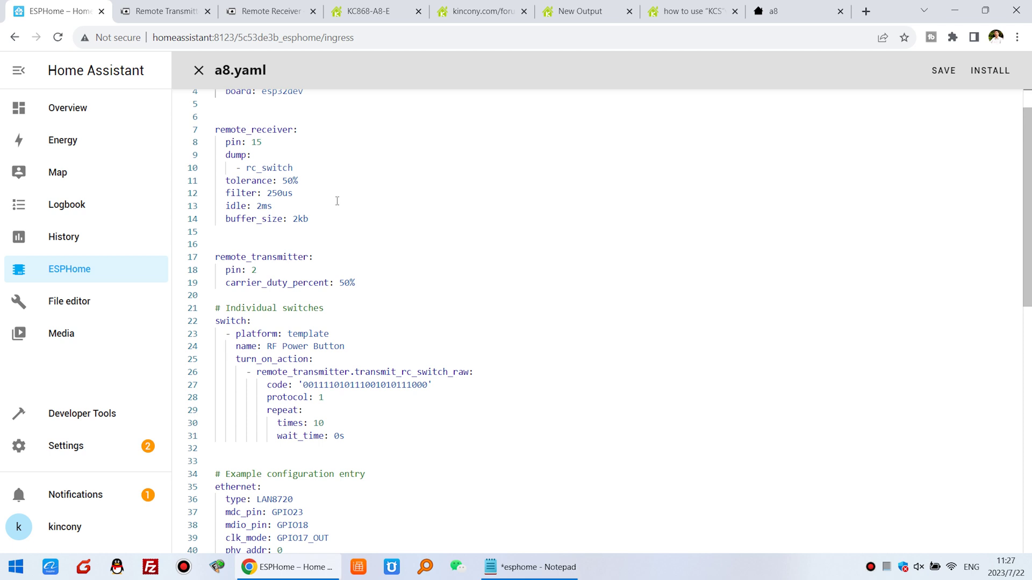
pyautogui.moveTo(322, 220); pyautogui.dragTo(215, 117)
pyautogui.scroll(-1, 409, 241)
pyautogui.moveTo(408, 242); pyautogui.dragTo(223, 213)
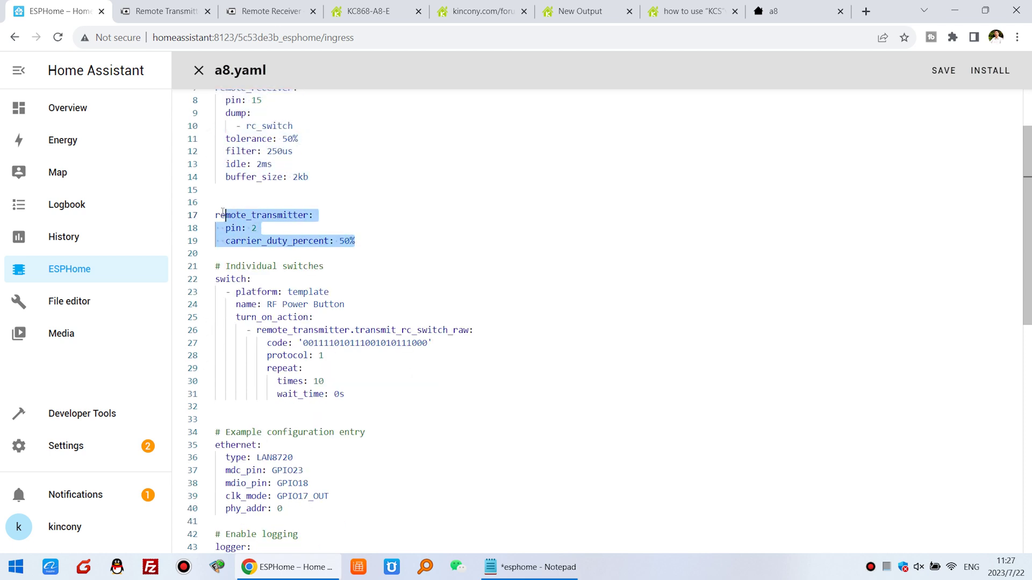
pyautogui.scroll(-3, 410, 305)
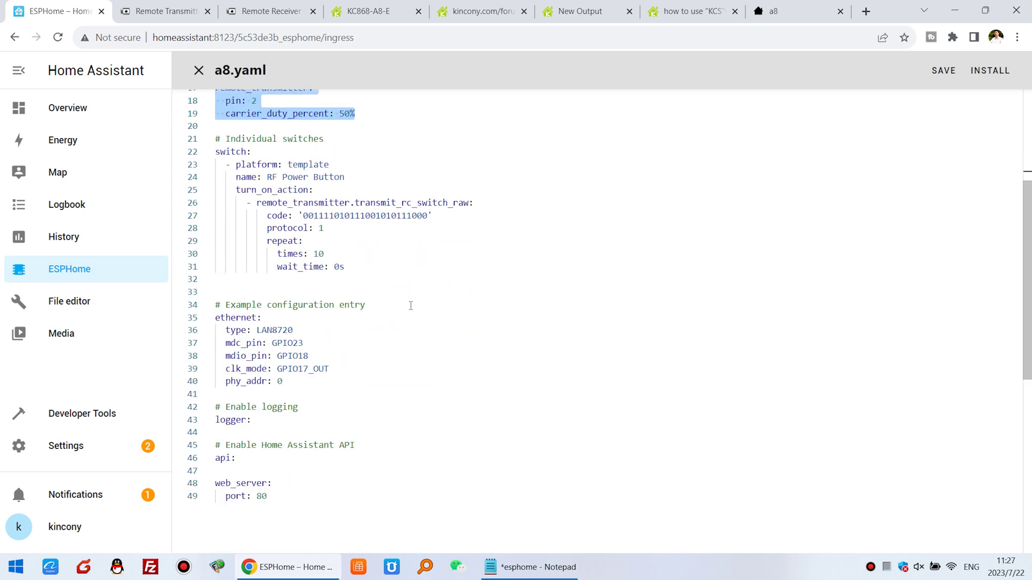
pyautogui.scroll(4, 412, 305)
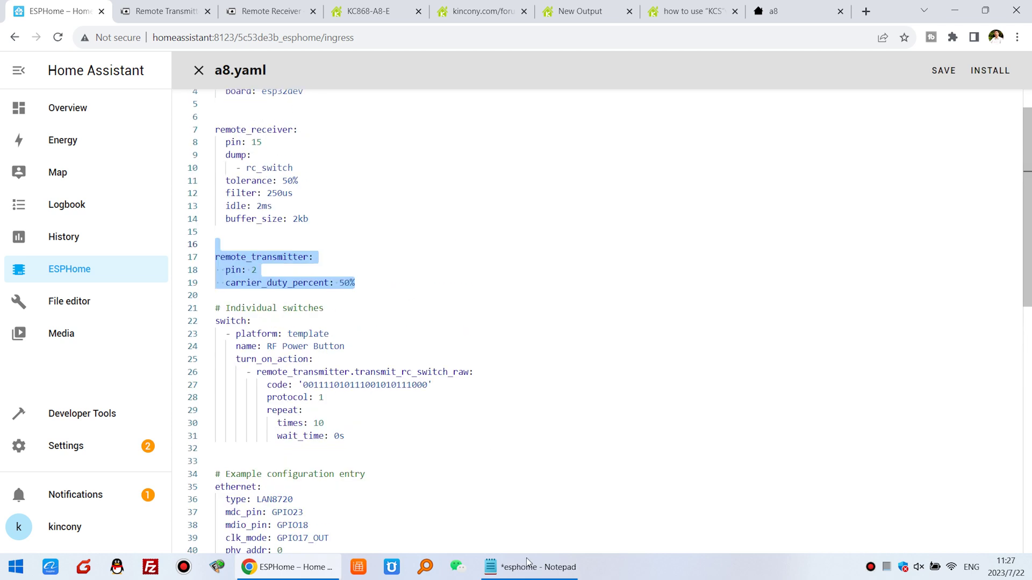
# - Select all of a8.yaml and compare it against the Notepad copy of the config
pyautogui.click(366, 256)
pyautogui.hotkey('ctrl', 'a')
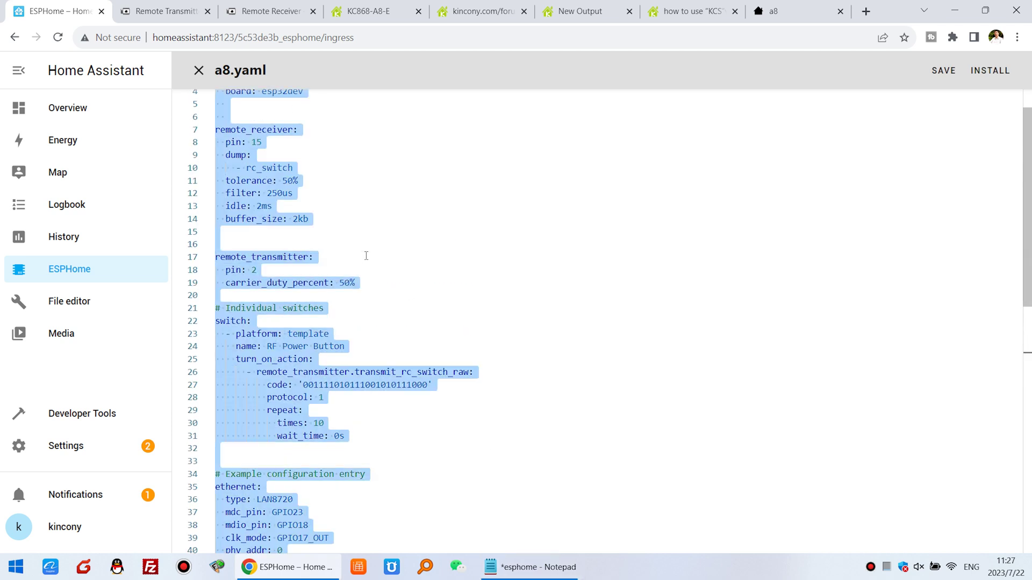
pyautogui.click(533, 567)
pyautogui.click(692, 207)
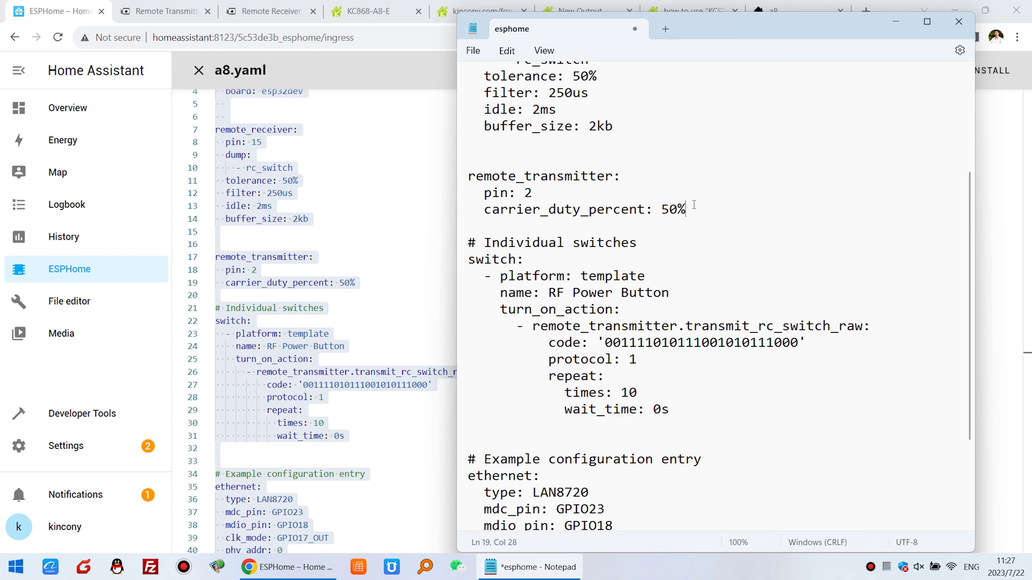
pyautogui.scroll(2, 697, 290)
pyautogui.scroll(2, 698, 290)
pyautogui.click(316, 206)
pyautogui.scroll(1, 382, 209)
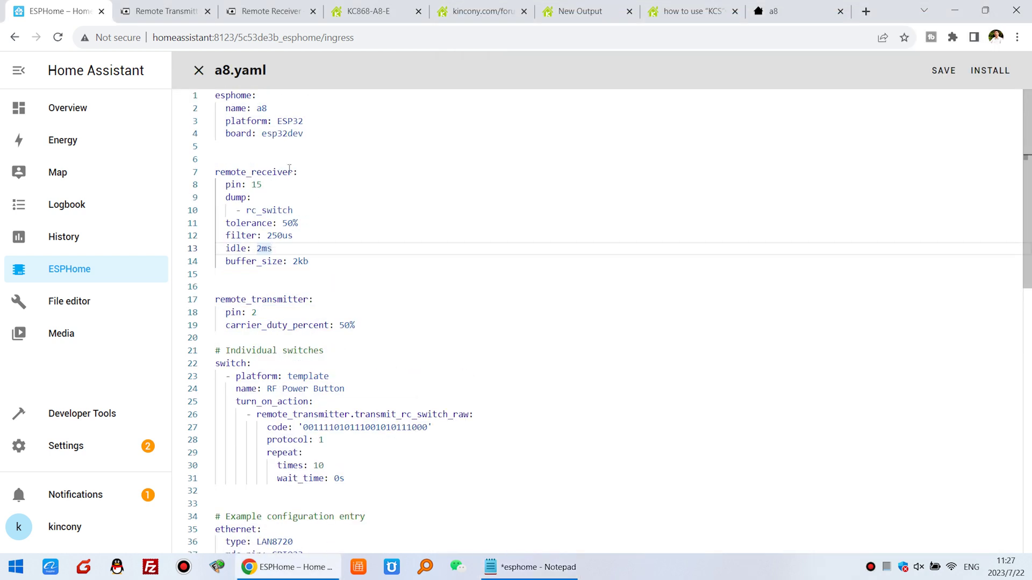
pyautogui.scroll(-1, 304, 184)
pyautogui.moveTo(396, 287); pyautogui.dragTo(179, 254)
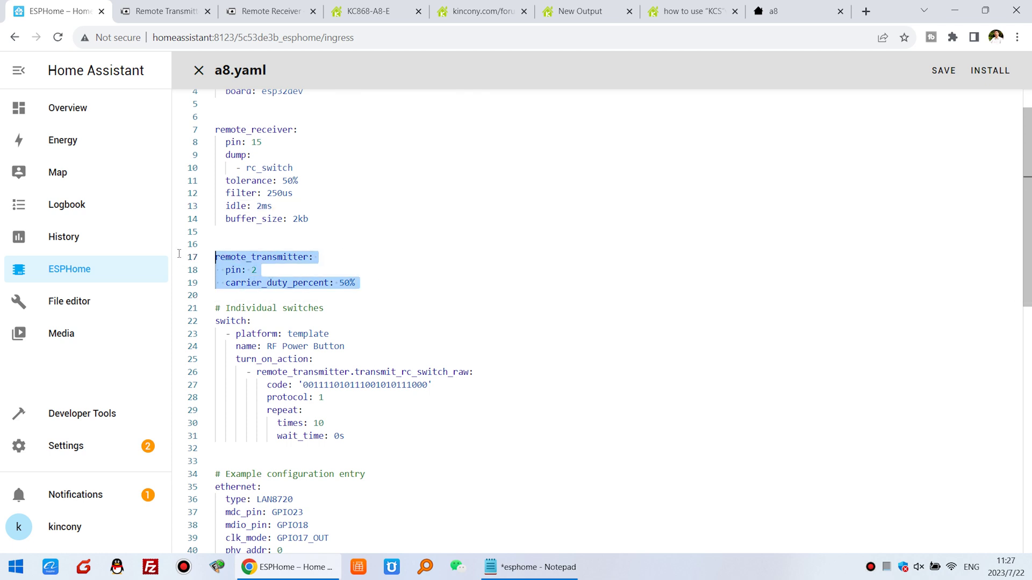
pyautogui.press('BackSpace')
pyautogui.scroll(-2, 378, 301)
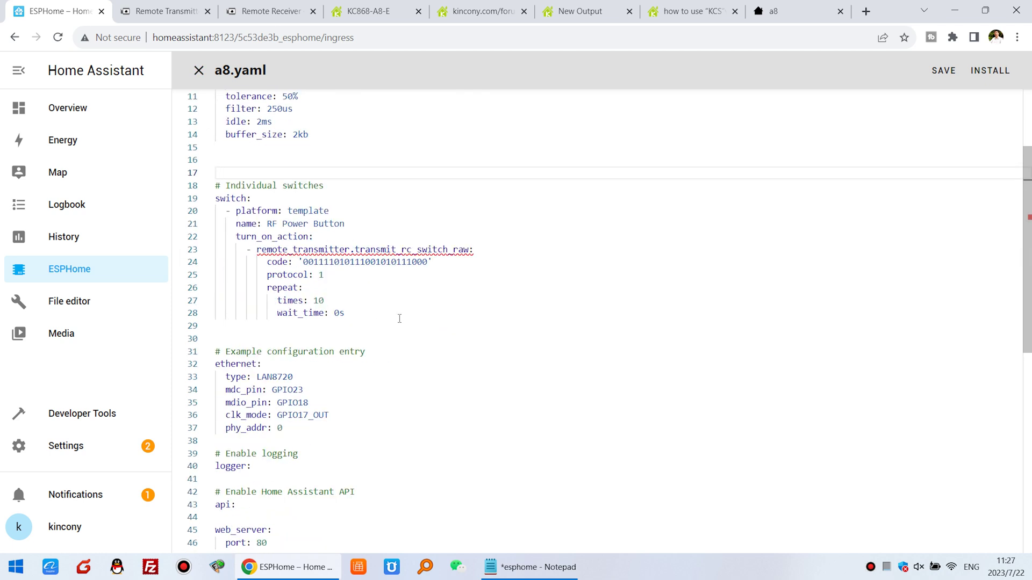
pyautogui.moveTo(399, 318); pyautogui.dragTo(215, 159)
pyautogui.press('BackSpace')
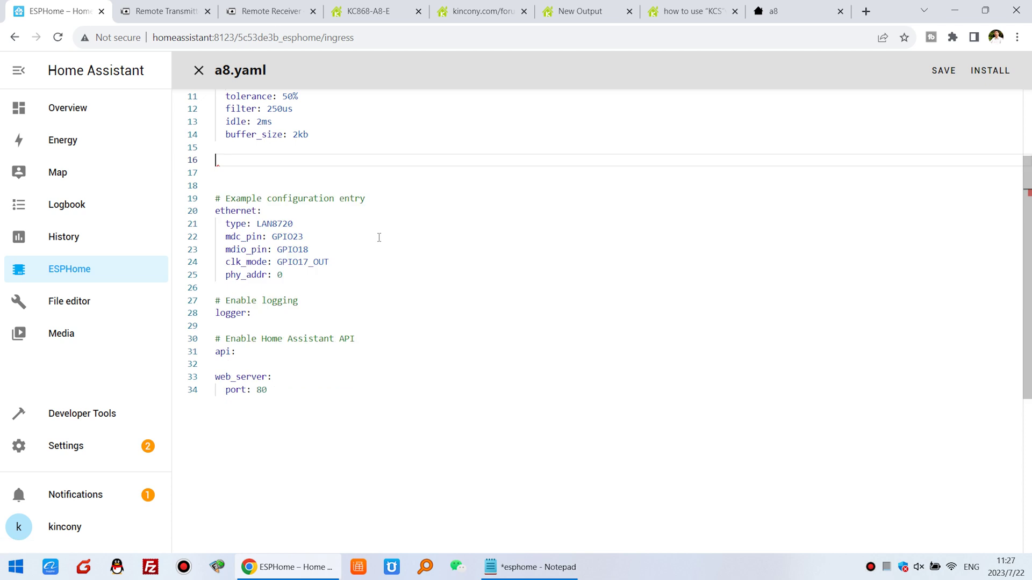
pyautogui.scroll(3, 286, 328)
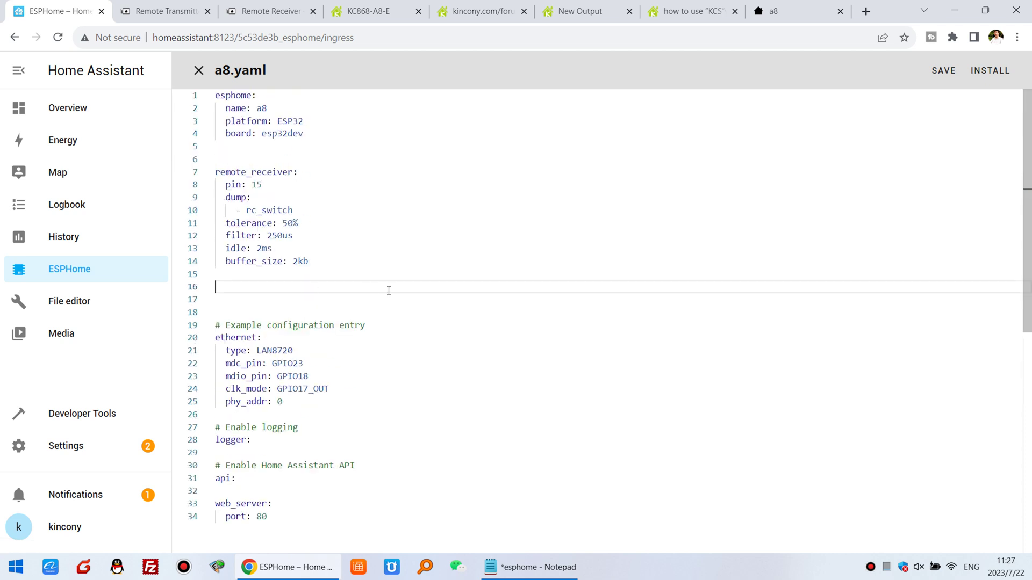
pyautogui.press('Delete')
pyautogui.press('Delete')
pyautogui.press('Delete')
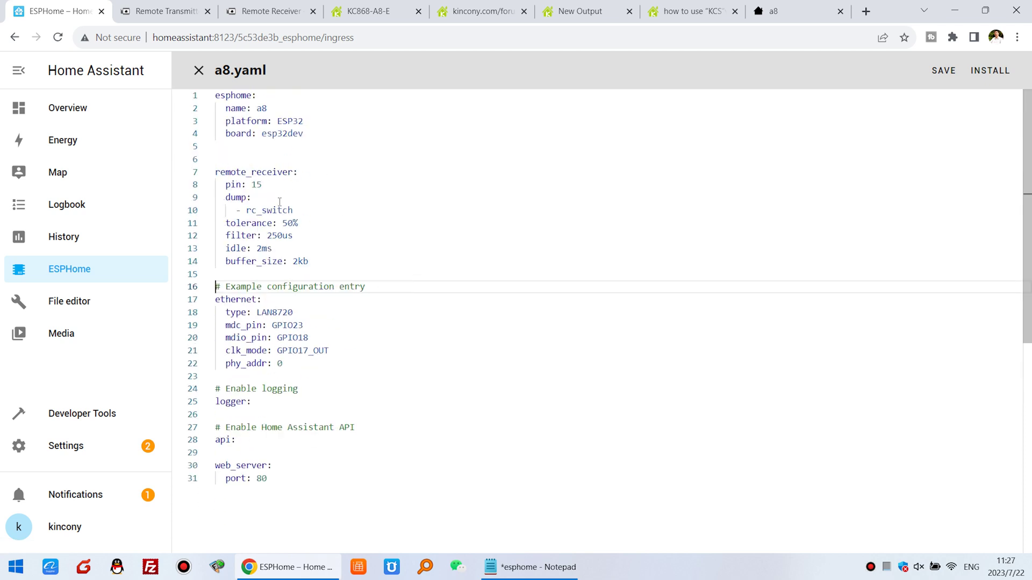
pyautogui.moveTo(265, 185); pyautogui.dragTo(254, 184)
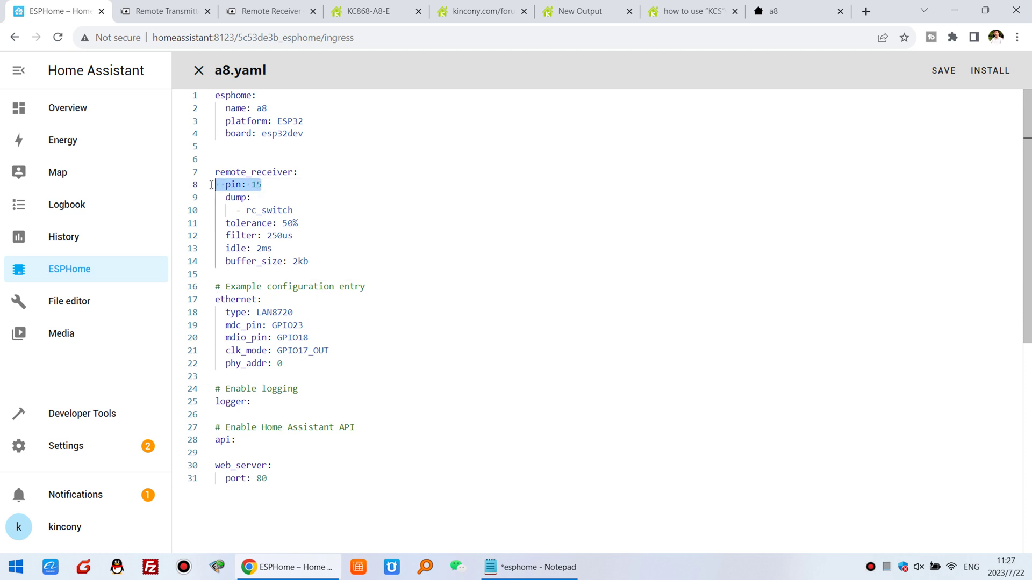
# - Bring up the KC868-A8 schematic PDF to check the ESP32's 433M pin assignments
pyautogui.click(592, 11)
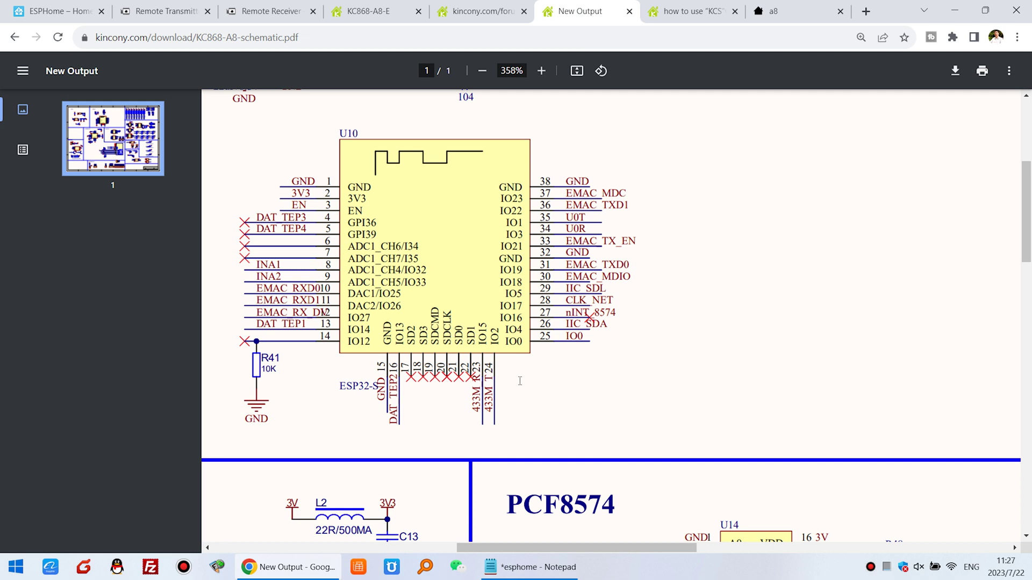
pyautogui.scroll(2, 492, 355)
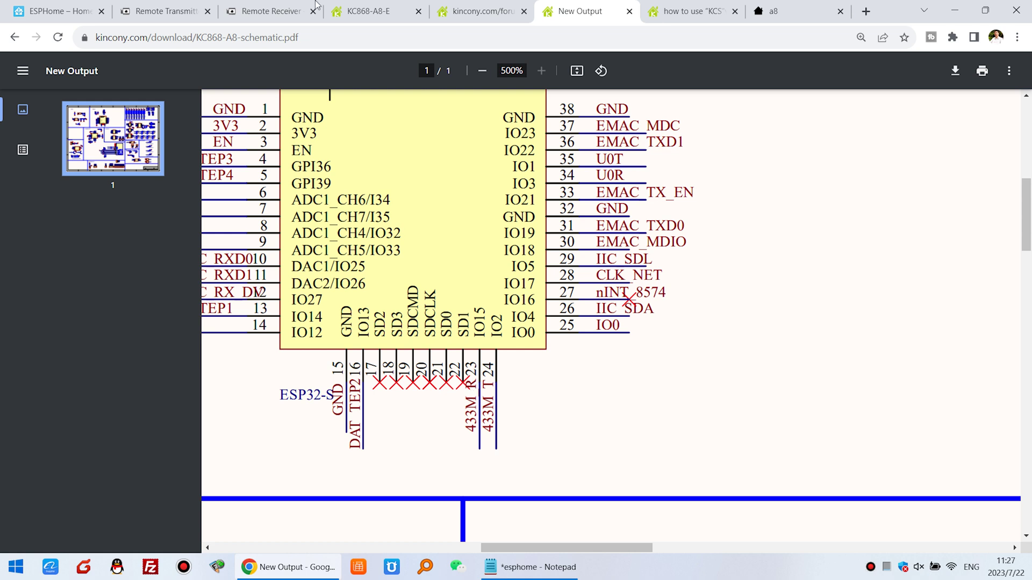
# - Highlight the remote_receiver block (lines 7–14), save a8.yaml, and begin installing it
pyautogui.click(60, 11)
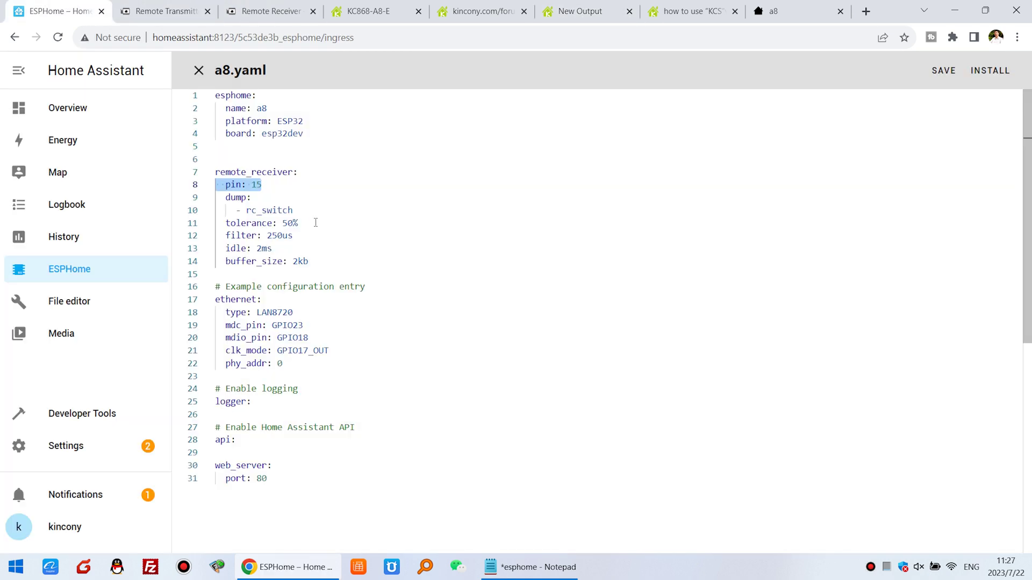
pyautogui.moveTo(223, 237); pyautogui.dragTo(193, 173)
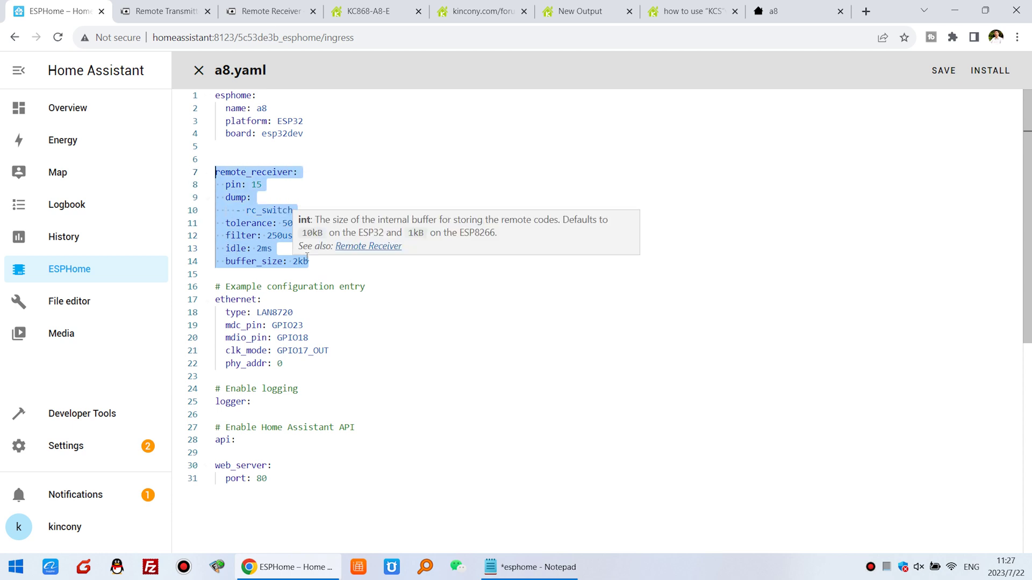
pyautogui.click(951, 74)
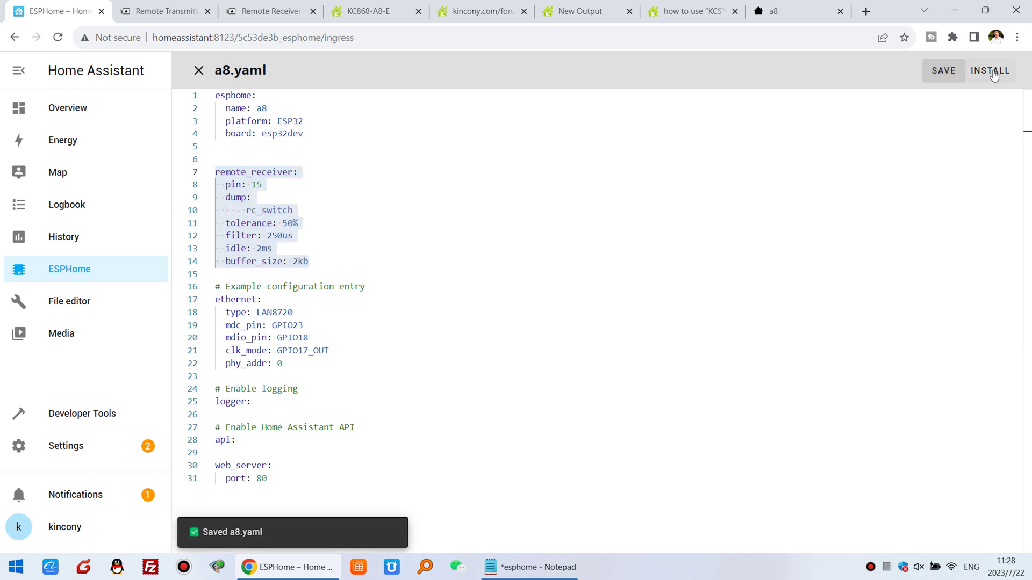
pyautogui.click(993, 72)
# - Flash a8.yaml over USB Serial /dev/ttyUSB0, noting the device IP 192.168.1.164, then show the Notepad notes
pyautogui.click(702, 313)
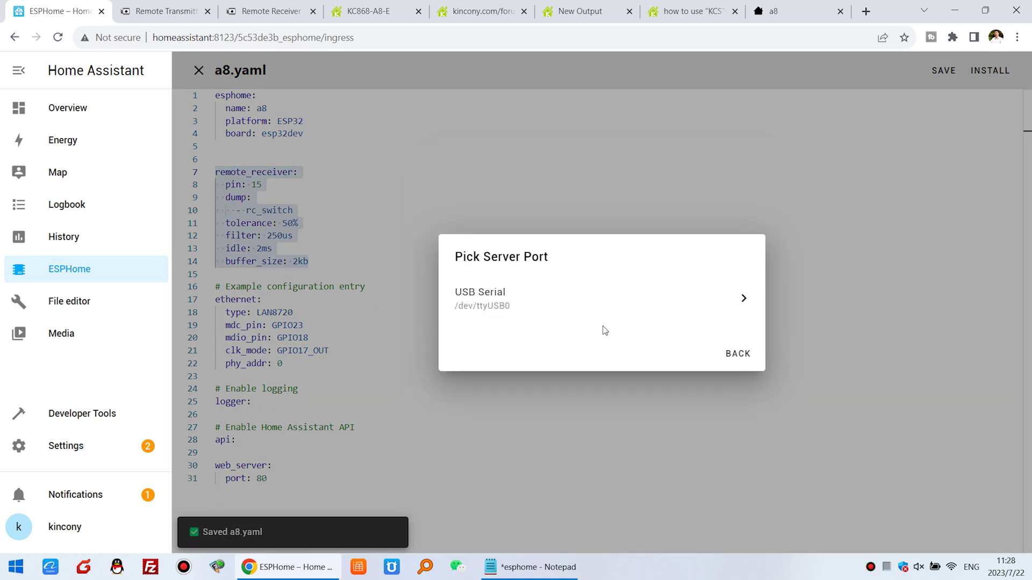
pyautogui.click(599, 291)
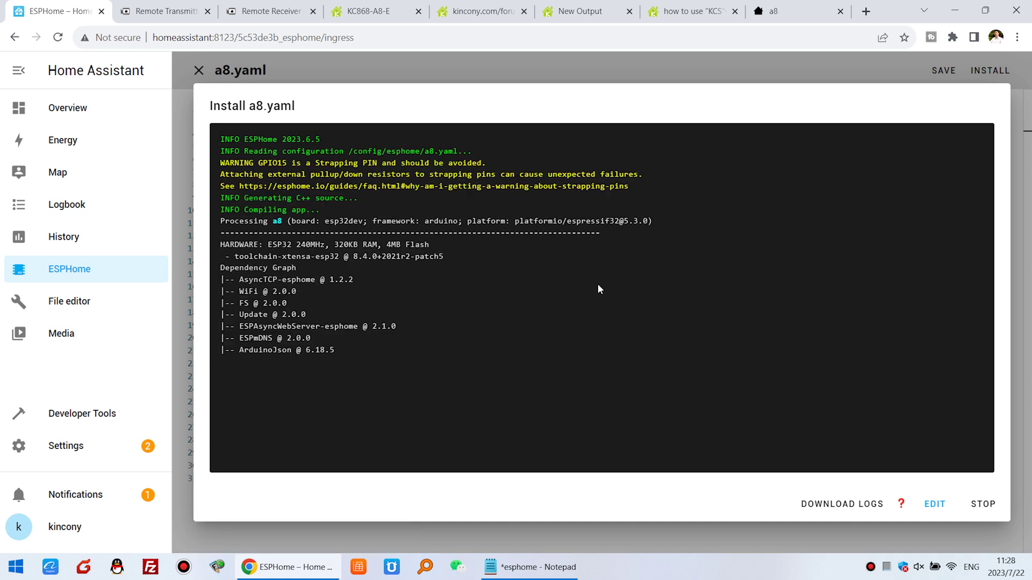
pyautogui.click(773, 11)
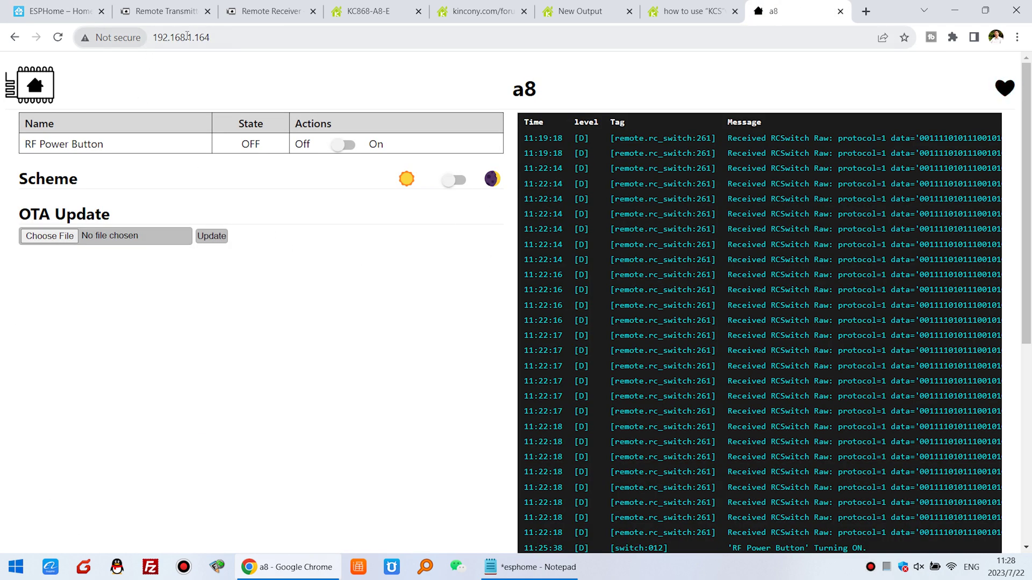
pyautogui.click(161, 37)
pyautogui.click(206, 65)
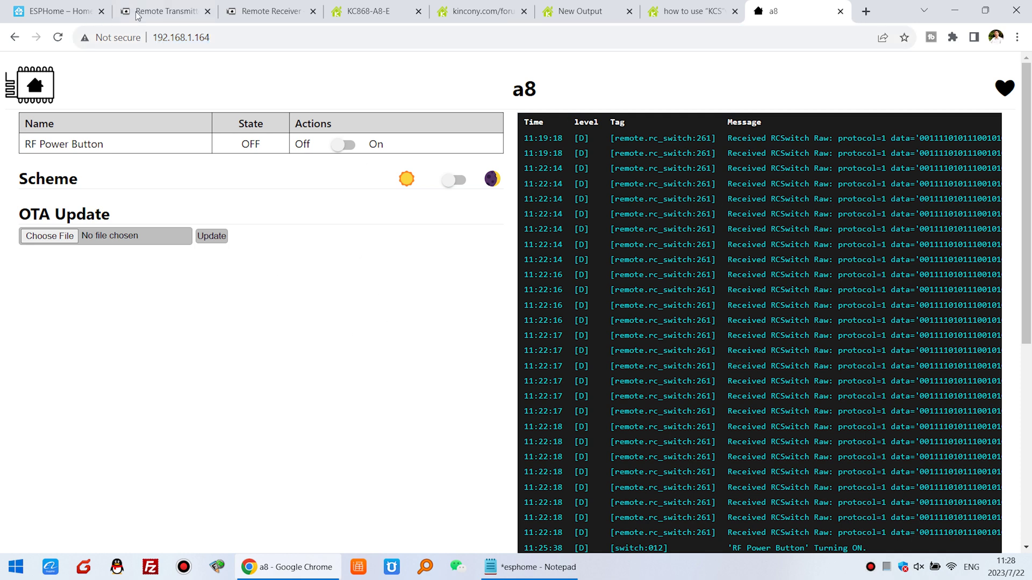
pyautogui.click(60, 11)
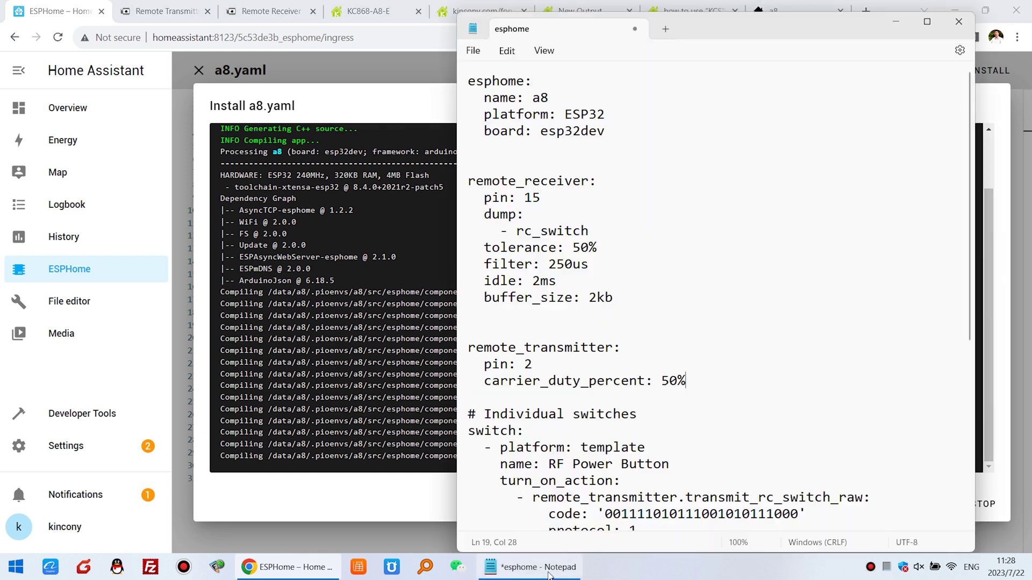
pyautogui.click(530, 567)
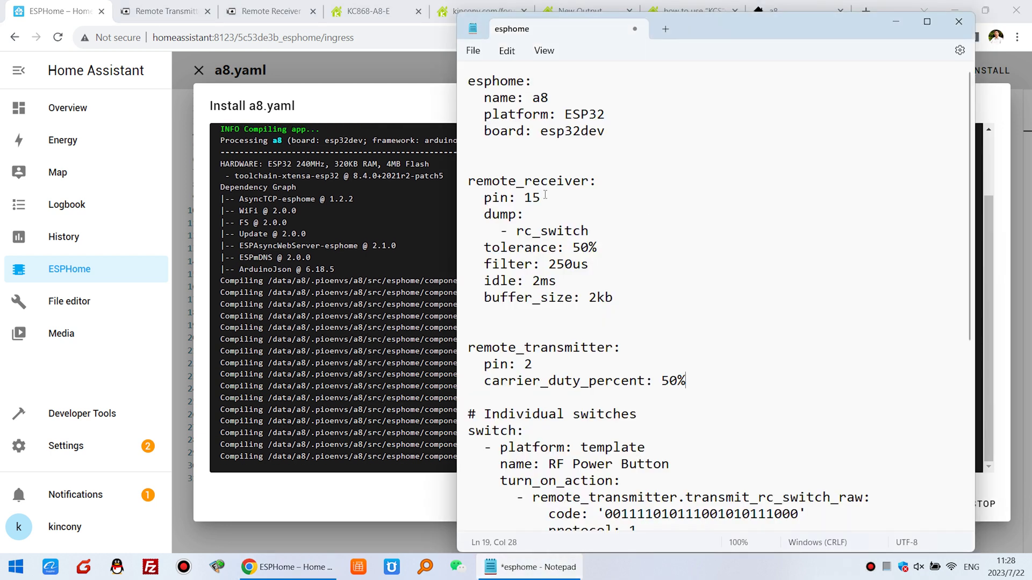
# - Open the Remote Transmitter and Remote Receiver docs and place the Notepad notes beside them
pyautogui.click(171, 5)
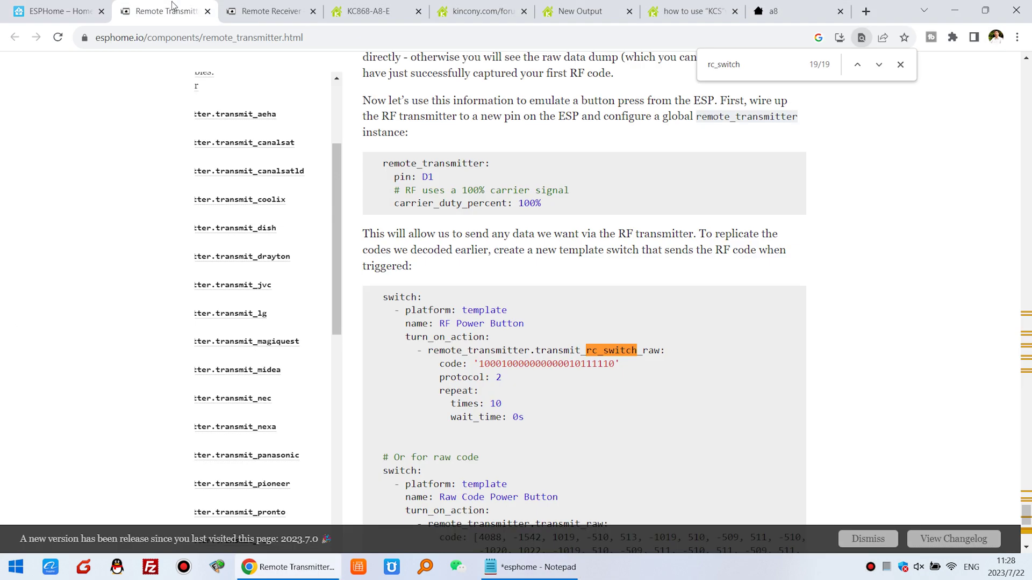
pyautogui.click(256, 6)
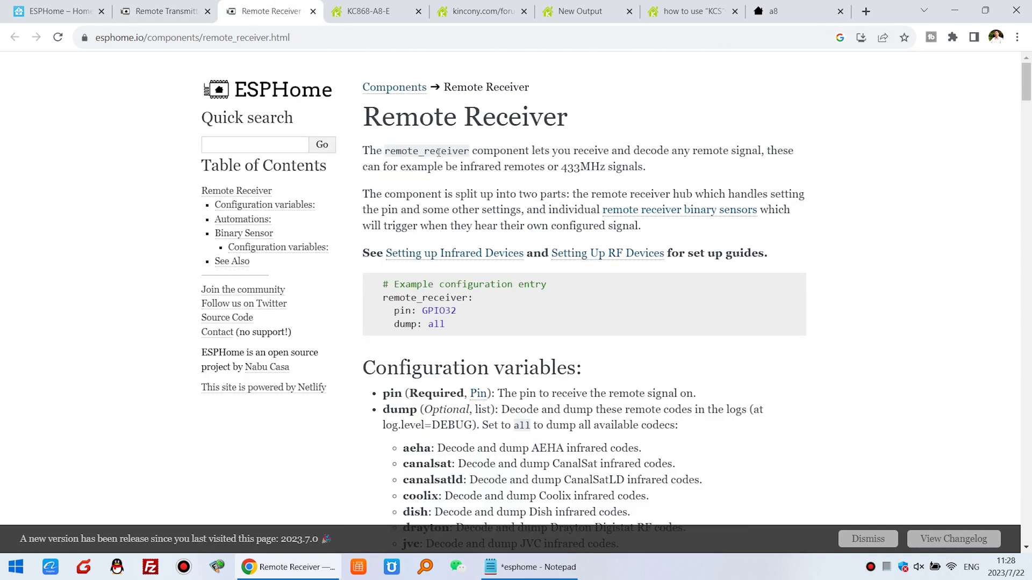
pyautogui.scroll(-1, 503, 154)
pyautogui.scroll(1, 515, 182)
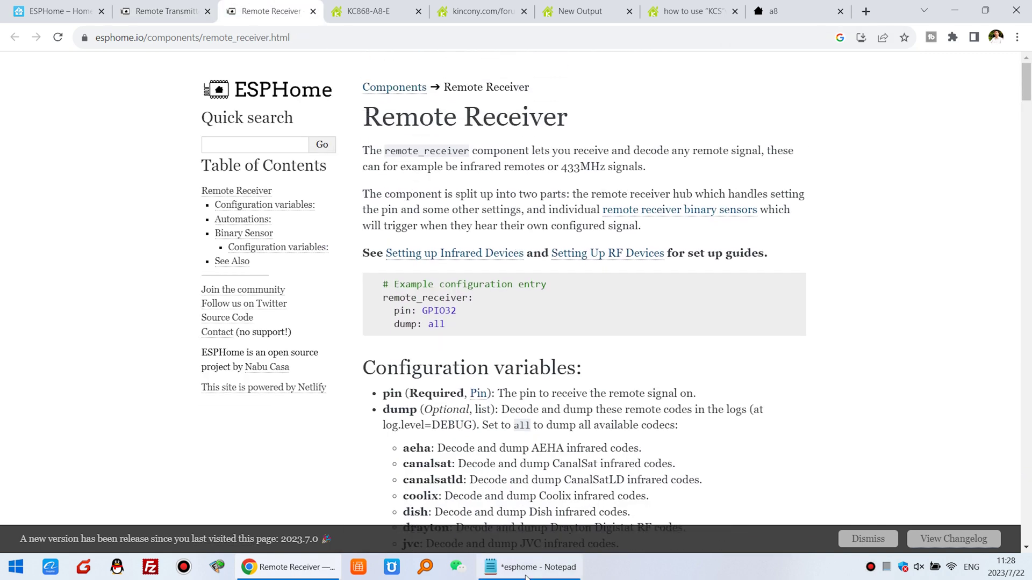
pyautogui.hotkey('alt', 'Tab')
pyautogui.moveTo(692, 31); pyautogui.dragTo(868, 73)
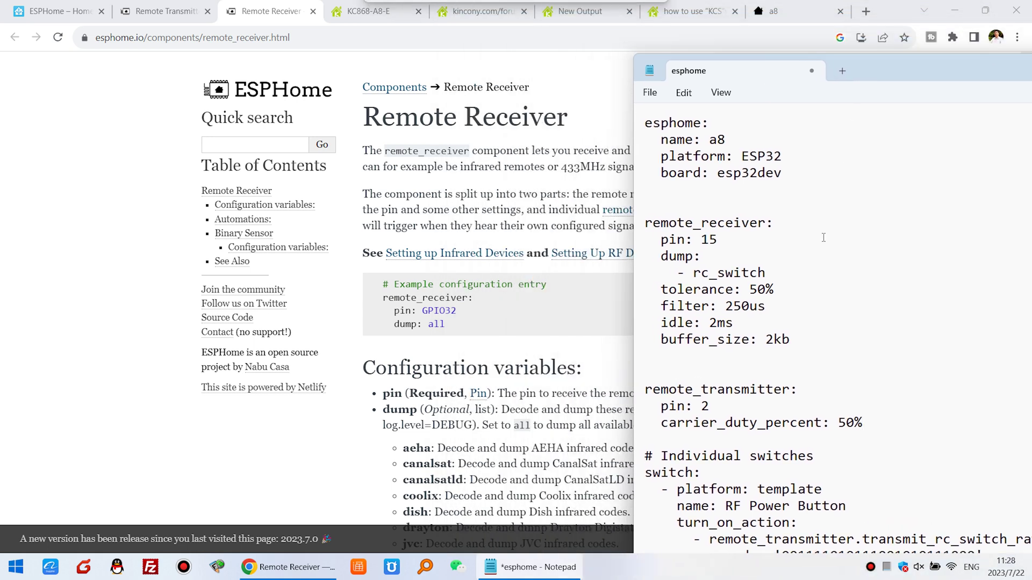
# - Compare the receiver's pin 15, dump and rc_switch lines with the docs' dump: all example
pyautogui.moveTo(717, 240); pyautogui.dragTo(628, 239)
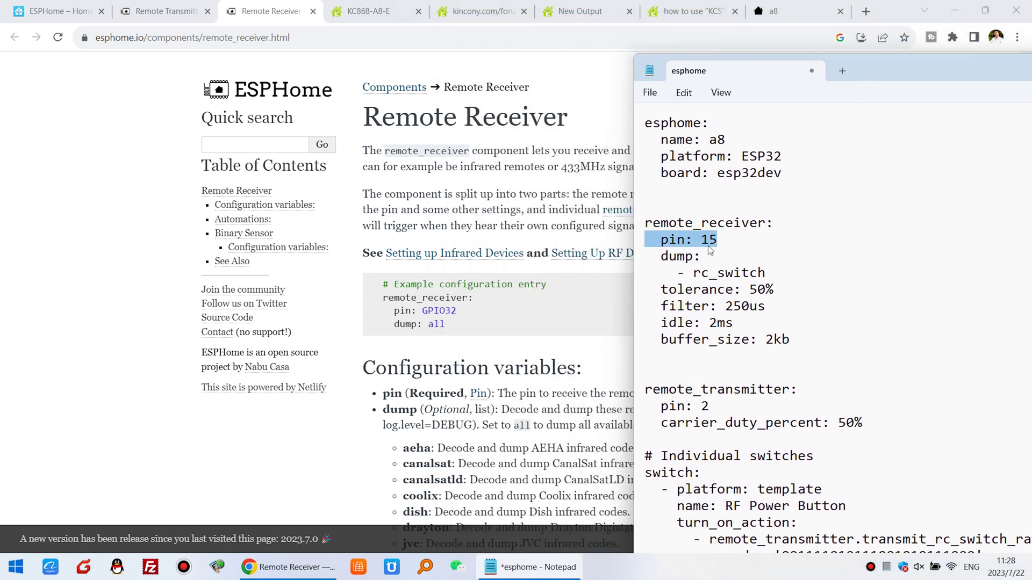
pyautogui.moveTo(708, 256); pyautogui.dragTo(636, 257)
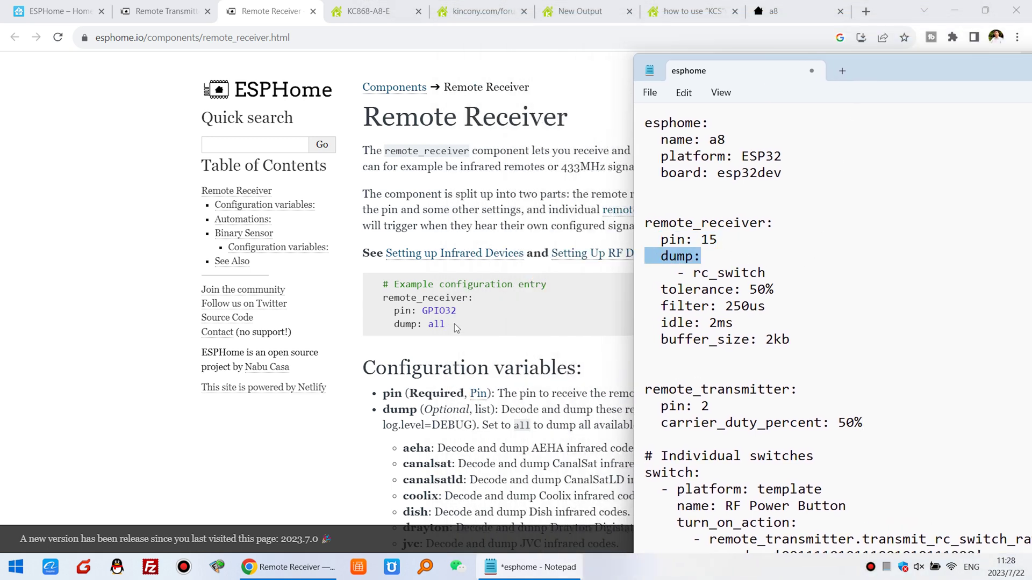
pyautogui.moveTo(455, 327); pyautogui.dragTo(388, 324)
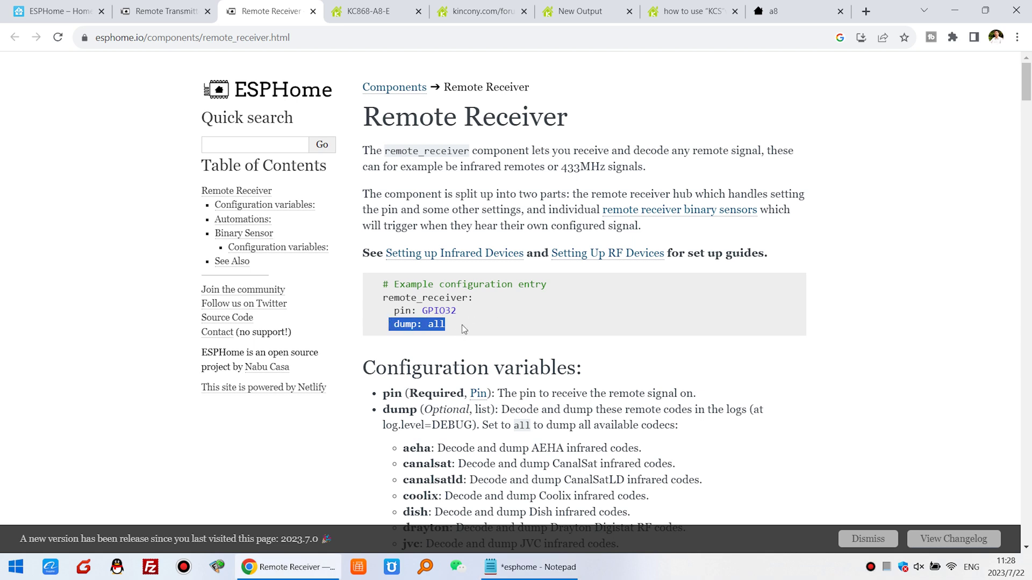
pyautogui.hotkey('alt', 'Tab')
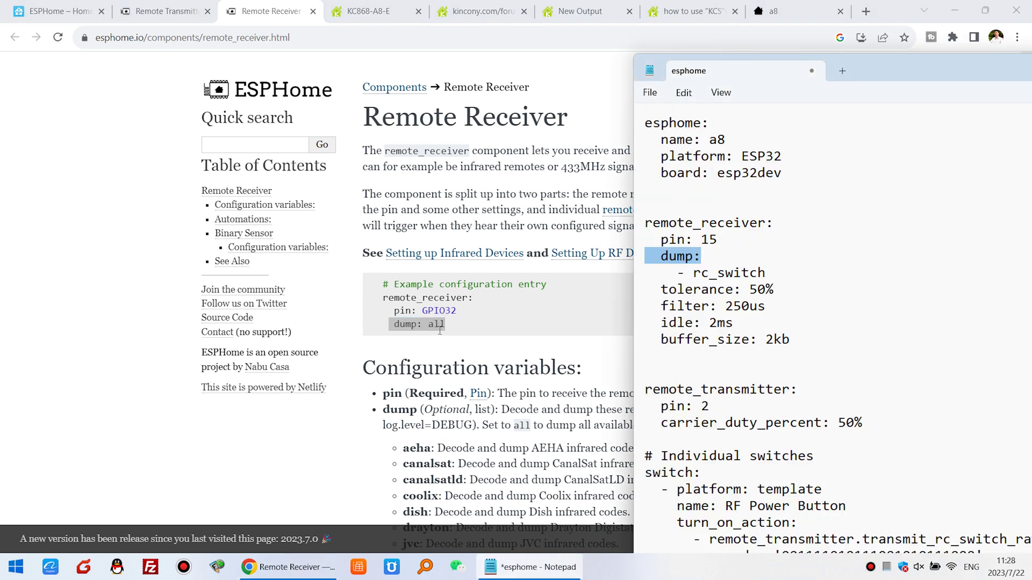
pyautogui.click(702, 257)
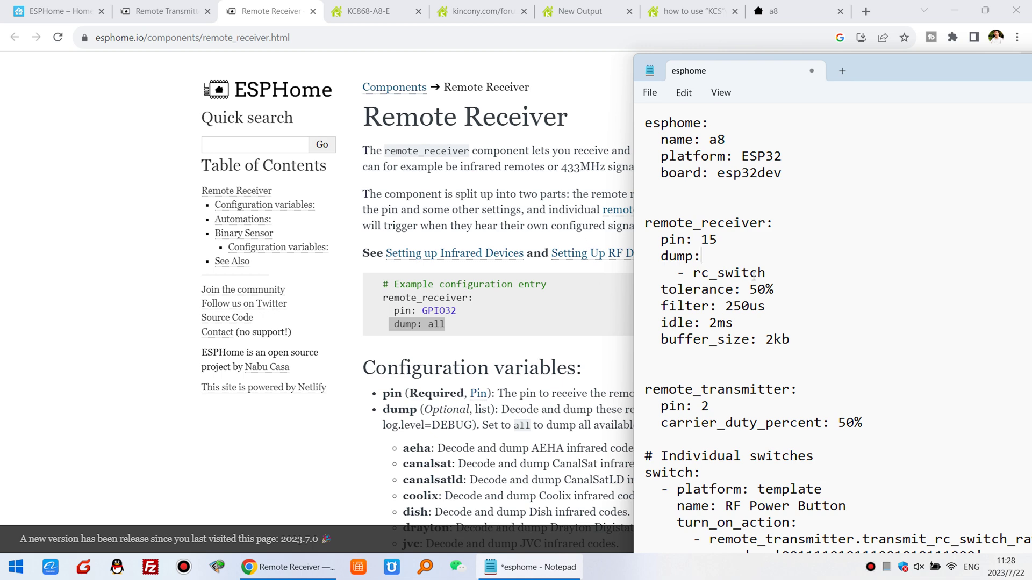
pyautogui.moveTo(765, 274); pyautogui.dragTo(645, 274)
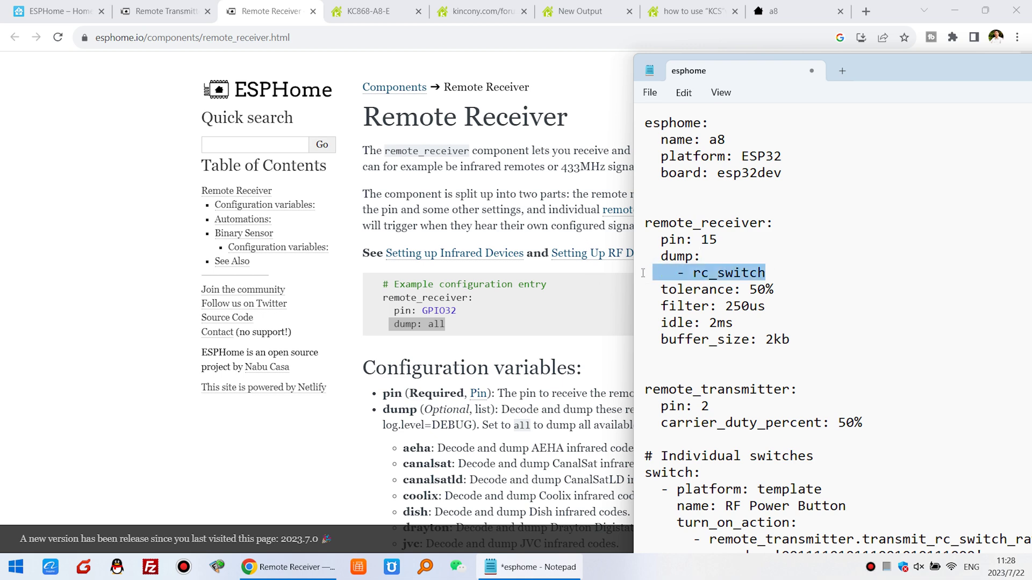
pyautogui.click(378, 8)
pyautogui.scroll(10, 589, 273)
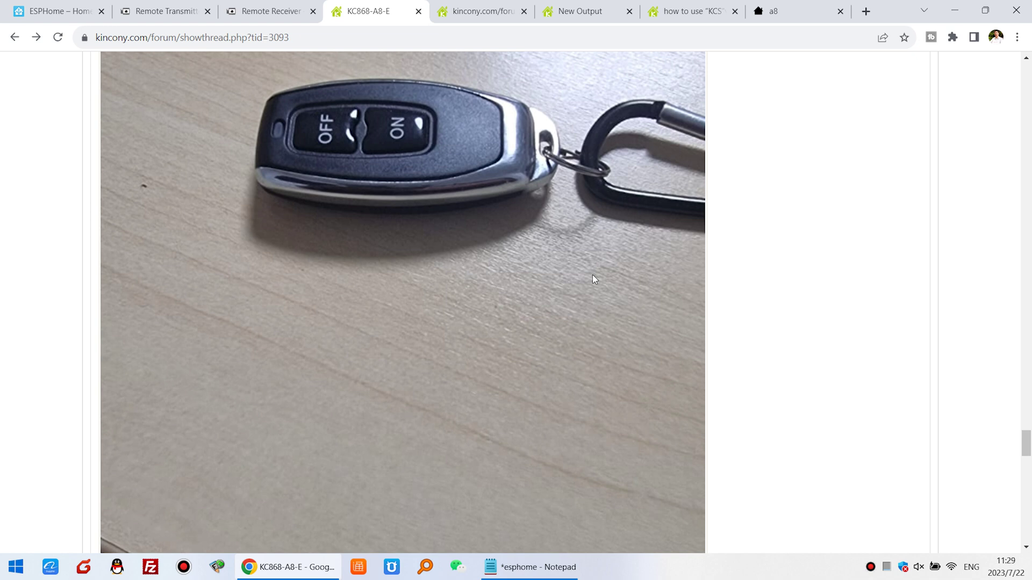
# - Bring the Notepad notes over the forum and highlight the receiver's rc_switch dump entry
pyautogui.scroll(5, 593, 278)
pyautogui.scroll(-3, 444, 466)
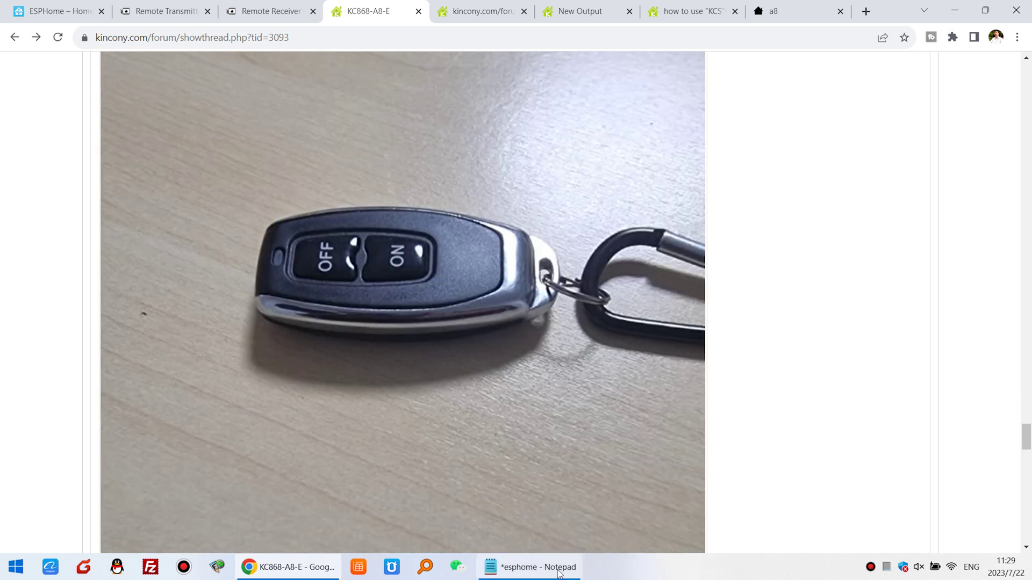
pyautogui.click(532, 567)
pyautogui.click(741, 289)
pyautogui.moveTo(692, 273); pyautogui.dragTo(776, 274)
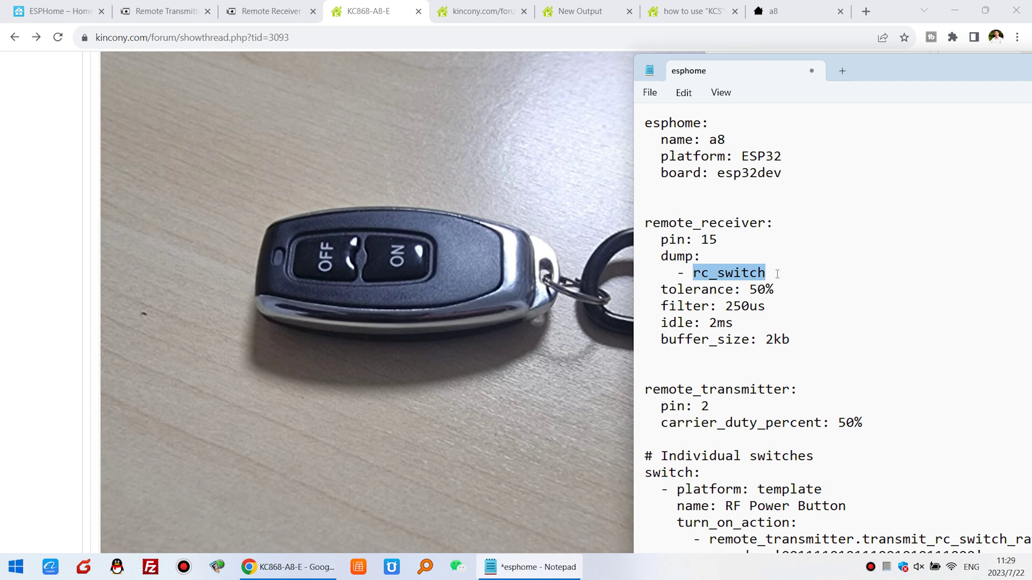
pyautogui.moveTo(777, 274); pyautogui.dragTo(689, 274)
pyautogui.click(709, 289)
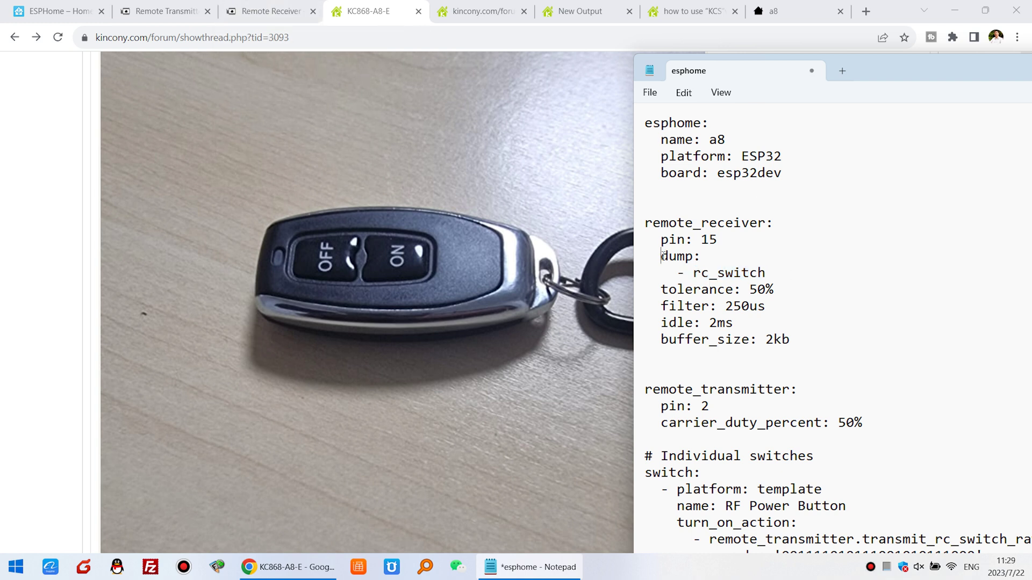
# - Review the dump, tolerance, filter, idle and buffer_size settings, then return to the install log
pyautogui.moveTo(661, 256); pyautogui.dragTo(701, 256)
pyautogui.moveTo(789, 272); pyautogui.dragTo(632, 273)
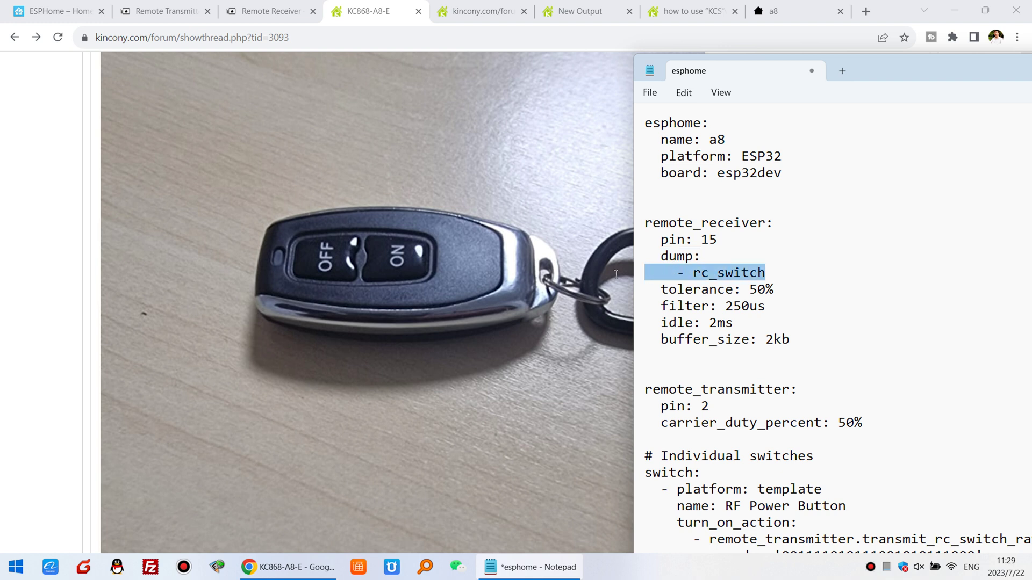
pyautogui.click(774, 267)
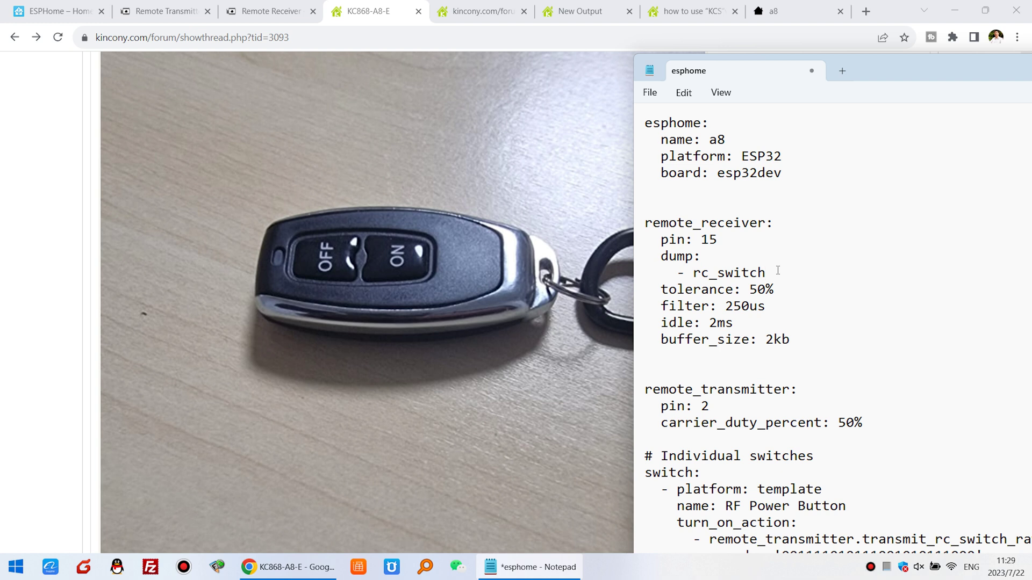
pyautogui.moveTo(790, 340); pyautogui.dragTo(612, 293)
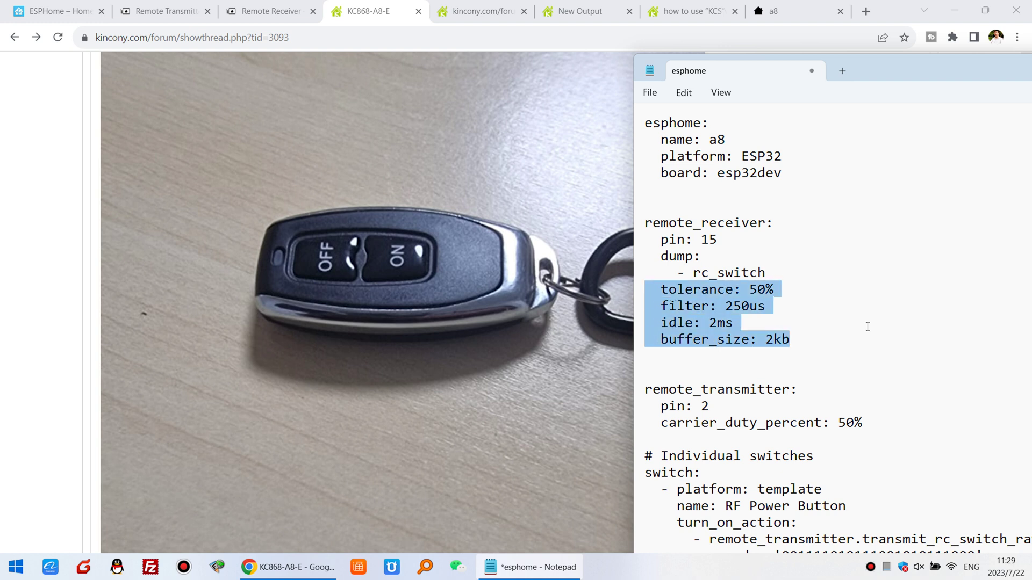
pyautogui.click(60, 11)
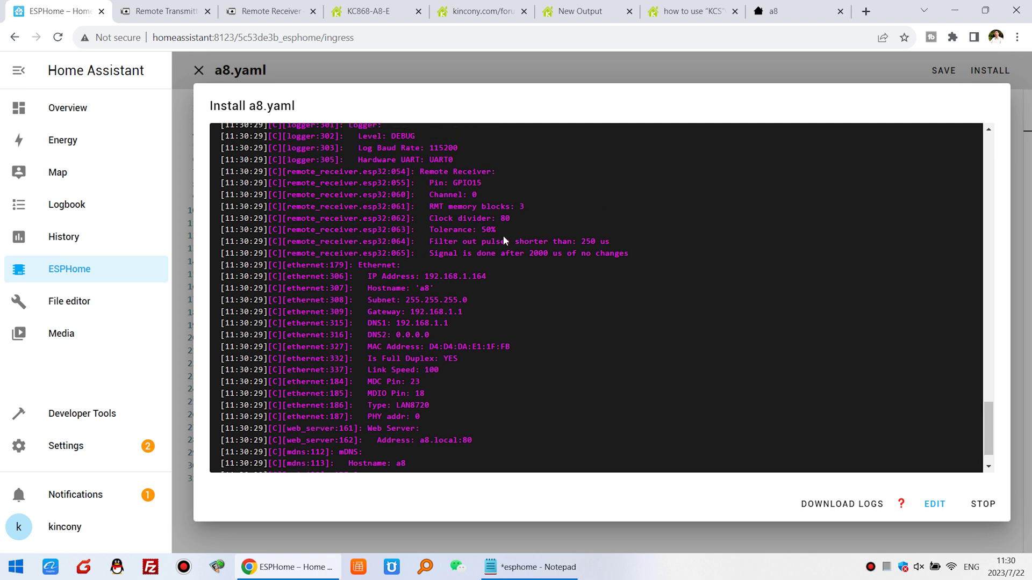
# - Highlight IP 192.168.1.164 in the log, reload the a8 device page, and return to the log
pyautogui.moveTo(487, 235); pyautogui.dragTo(424, 234)
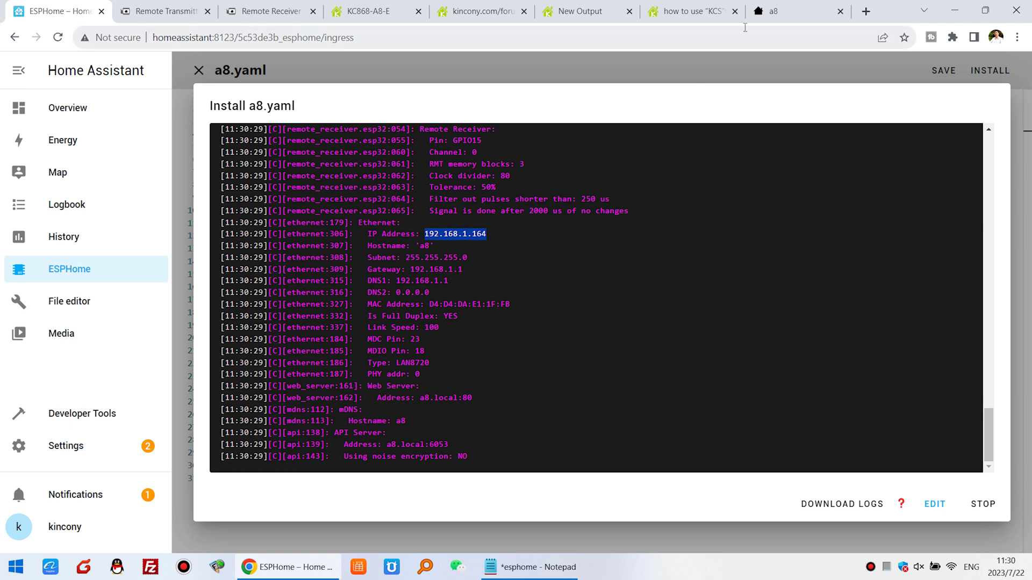
pyautogui.click(752, 12)
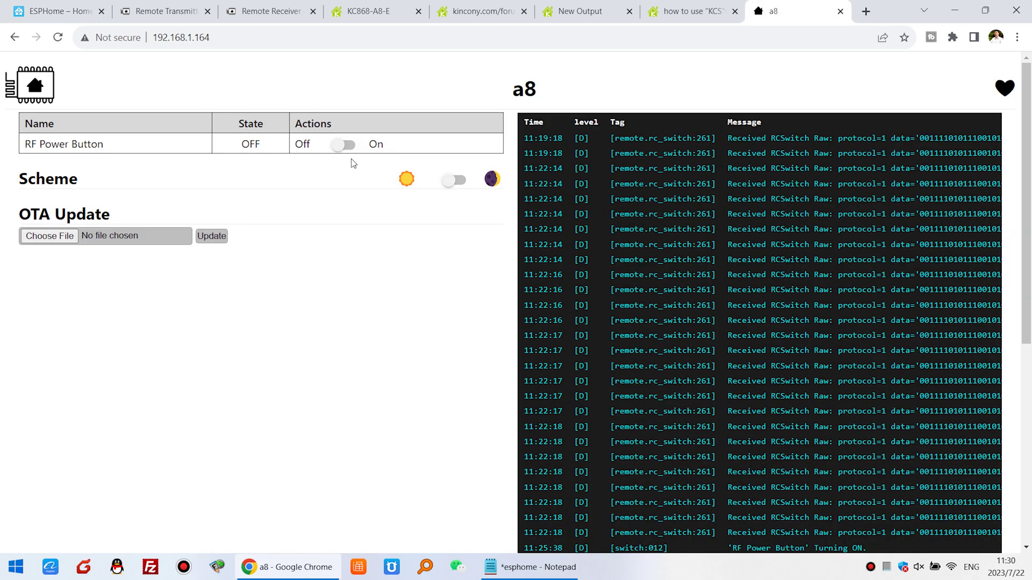
pyautogui.click(58, 39)
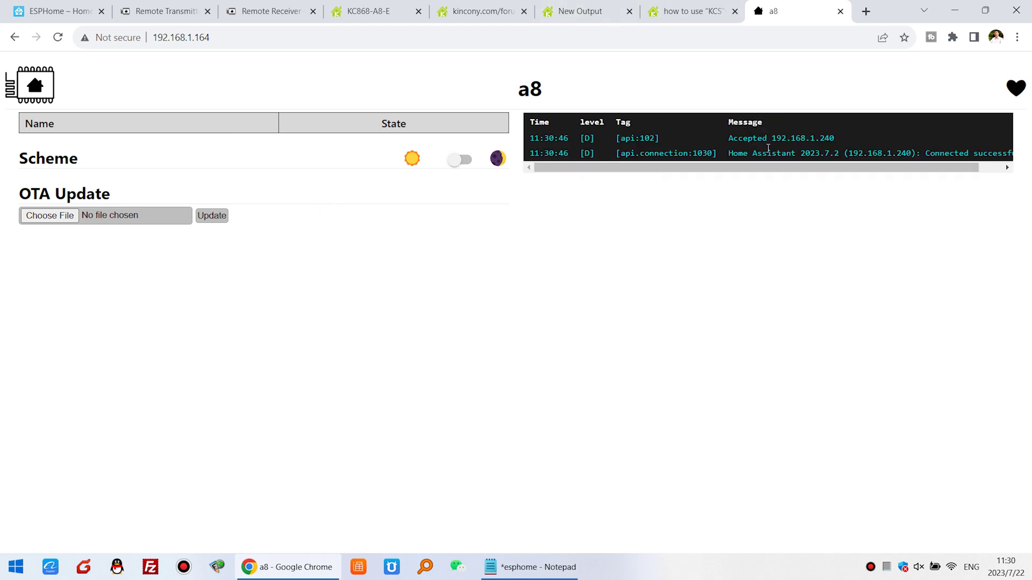
pyautogui.click(60, 10)
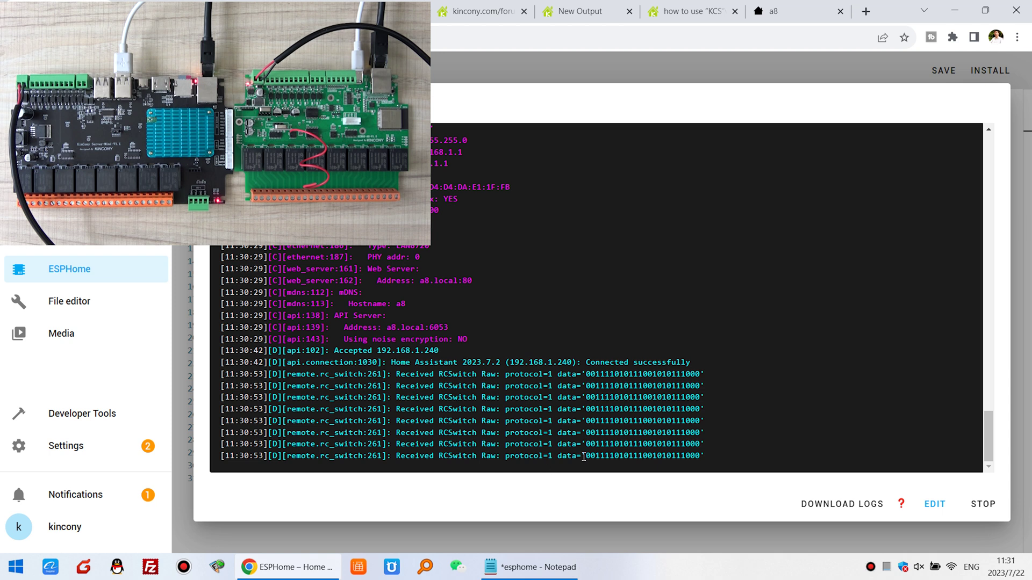
pyautogui.moveTo(586, 456); pyautogui.dragTo(722, 456)
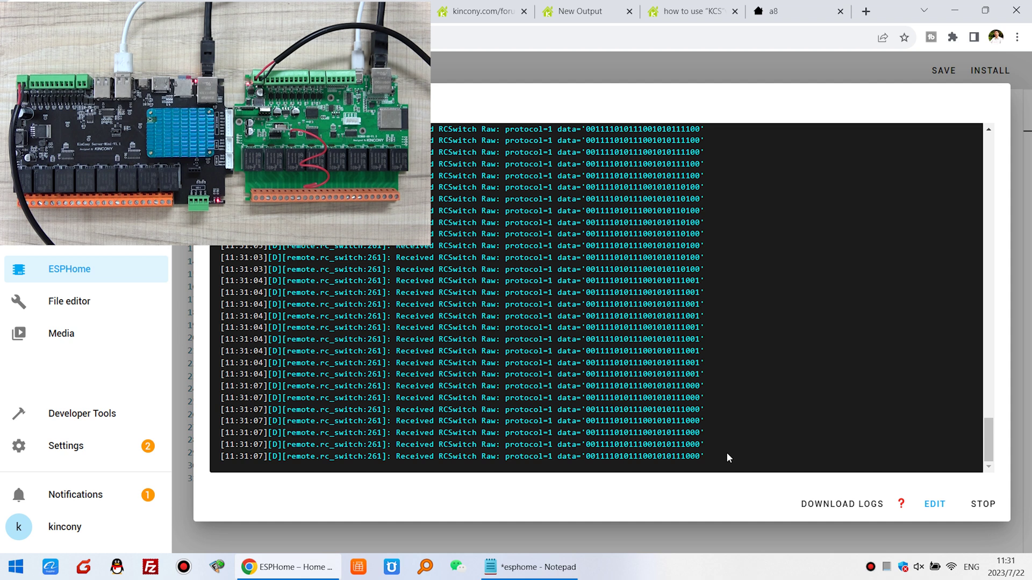
pyautogui.scroll(5, 726, 452)
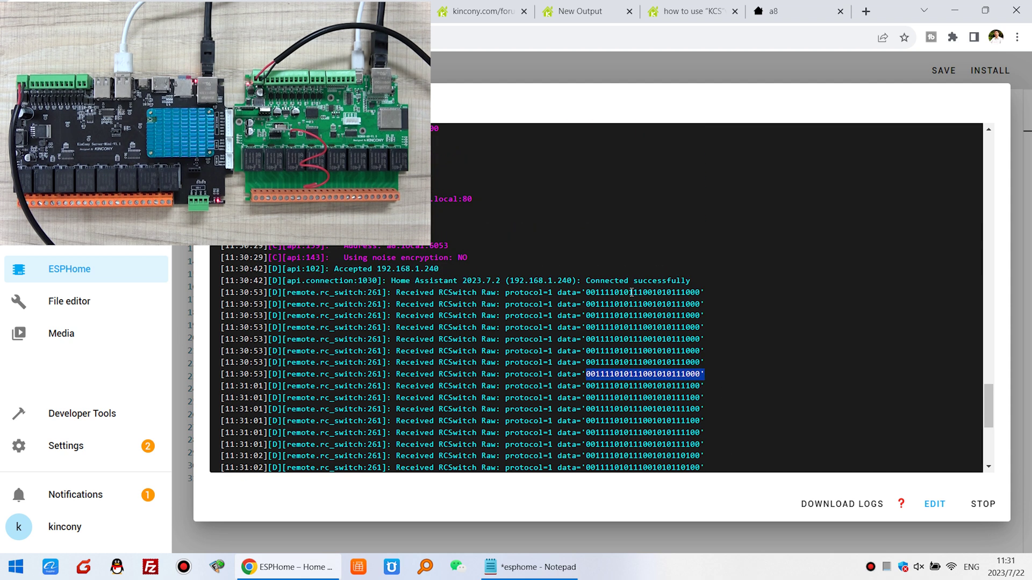
pyautogui.moveTo(586, 292); pyautogui.dragTo(642, 289)
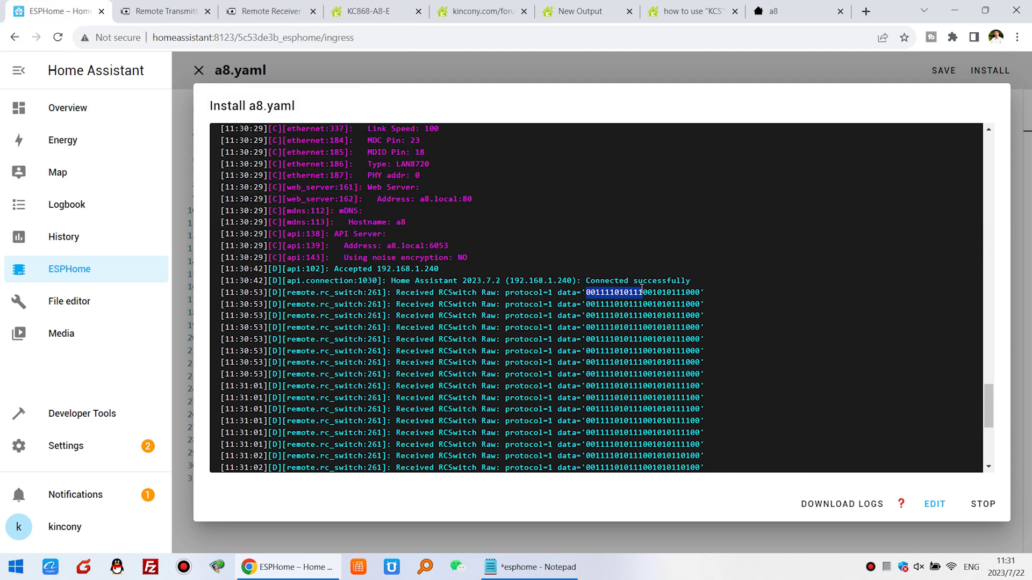
pyautogui.moveTo(503, 292); pyautogui.dragTo(690, 289)
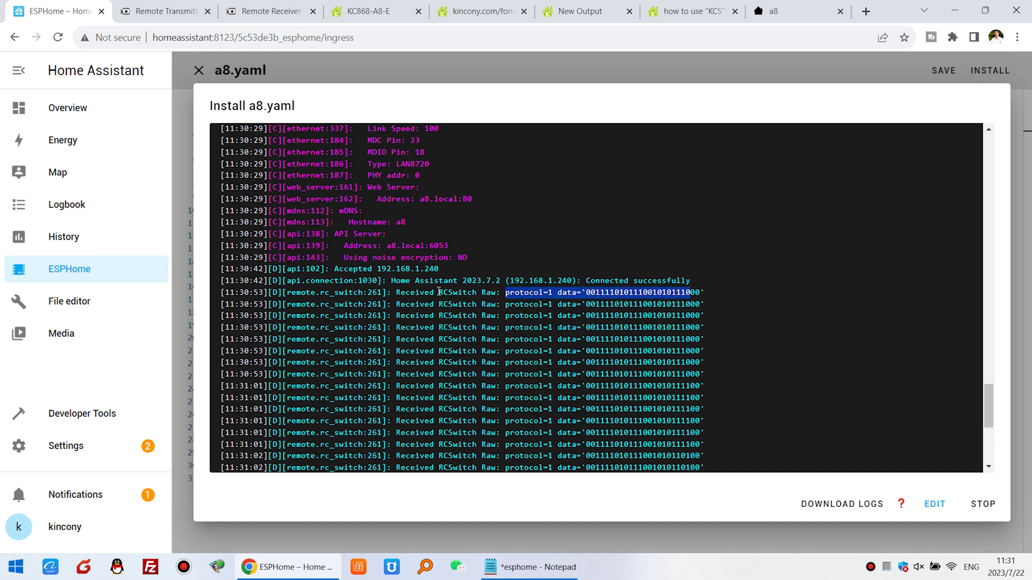
pyautogui.moveTo(439, 292); pyautogui.dragTo(707, 295)
pyautogui.click(508, 294)
# - Copy the captured protocol/data string into a new Notepad note and close the install log
pyautogui.rightClick(654, 294)
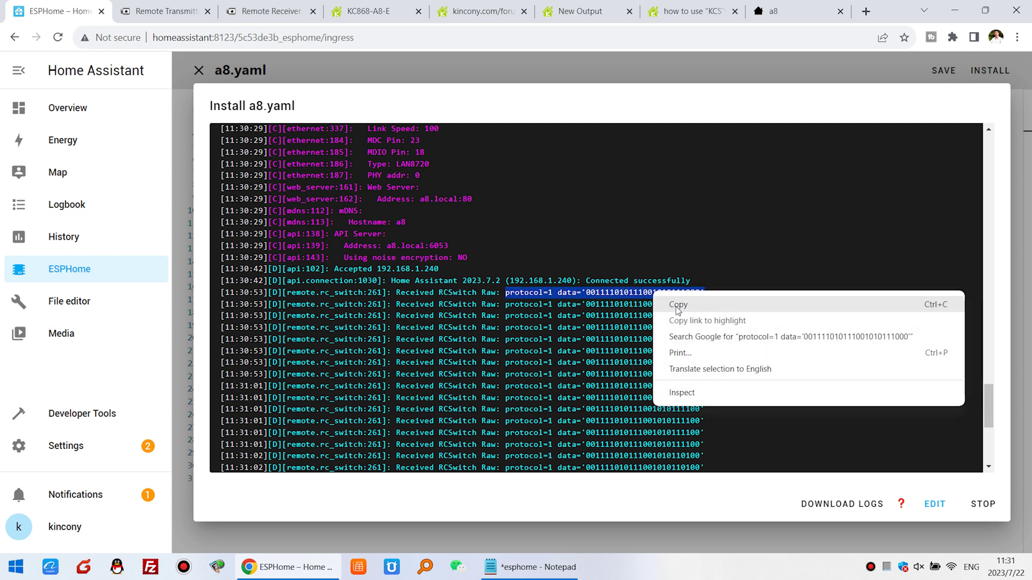
pyautogui.click(678, 304)
pyautogui.click(538, 567)
pyautogui.click(841, 71)
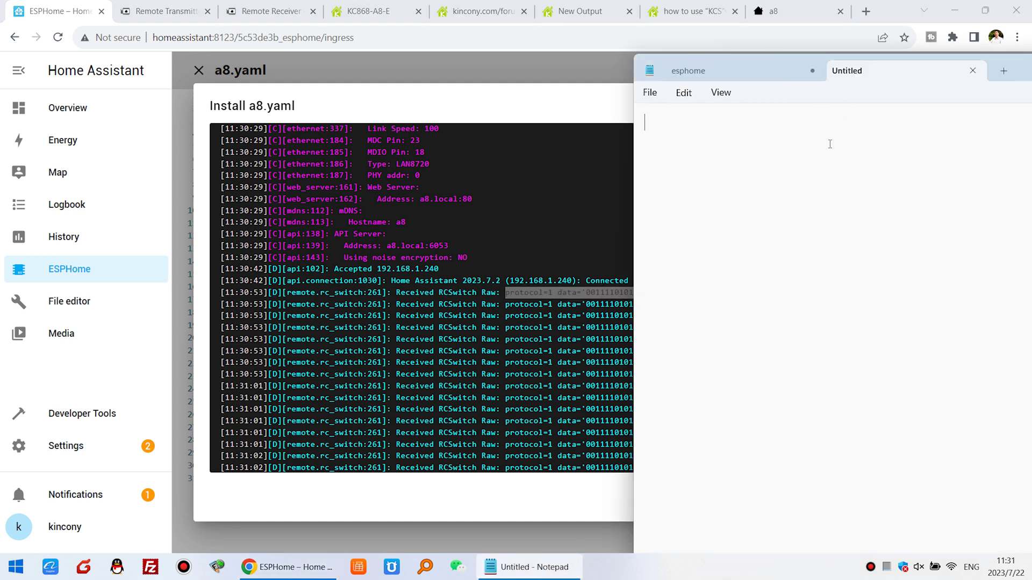
pyautogui.hotkey('ctrl', 'v')
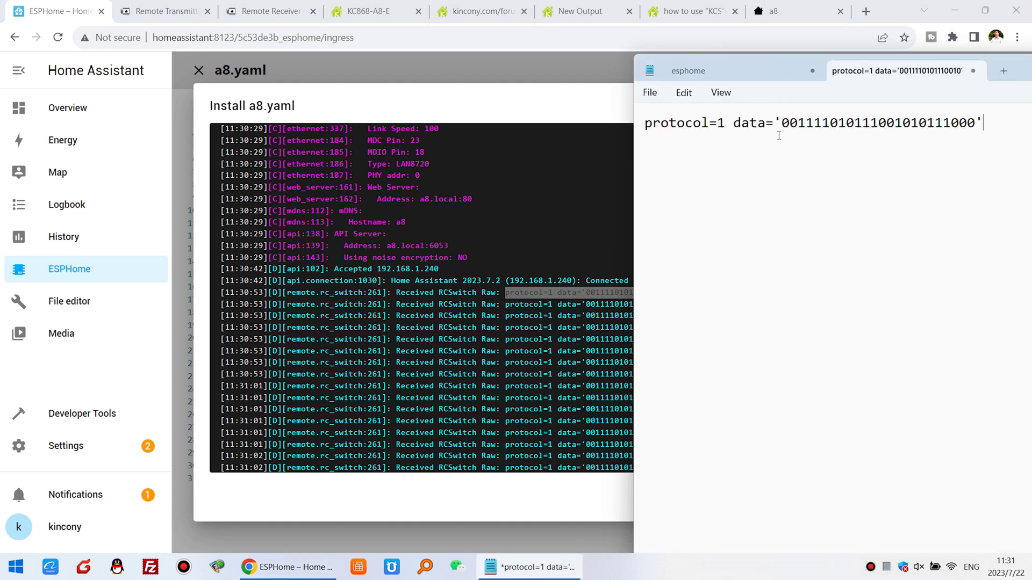
pyautogui.click(496, 138)
pyautogui.click(983, 504)
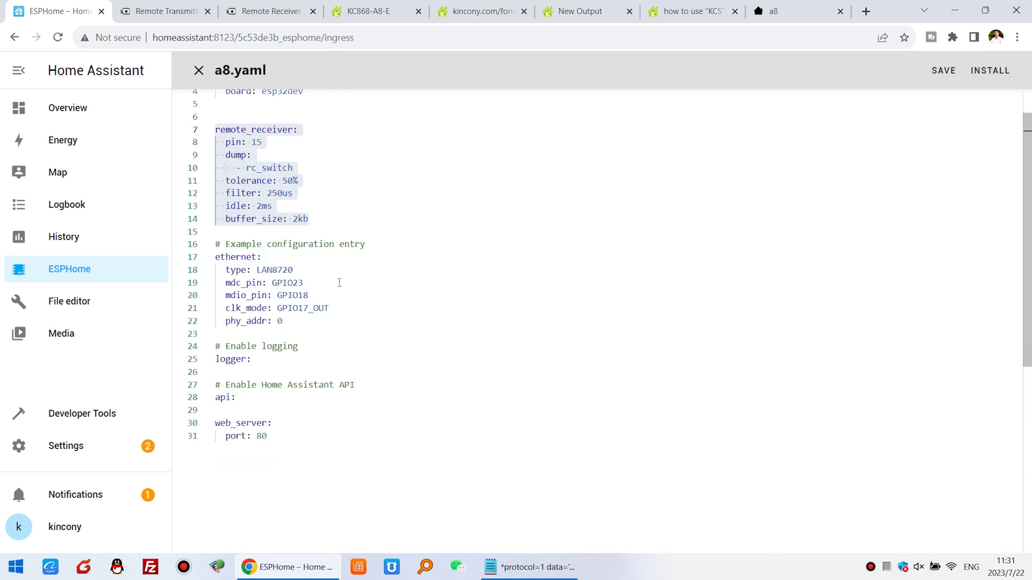
# - Bring up the esphome YAML note beside a8.yaml and review the switch's repeat settings
pyautogui.click(532, 567)
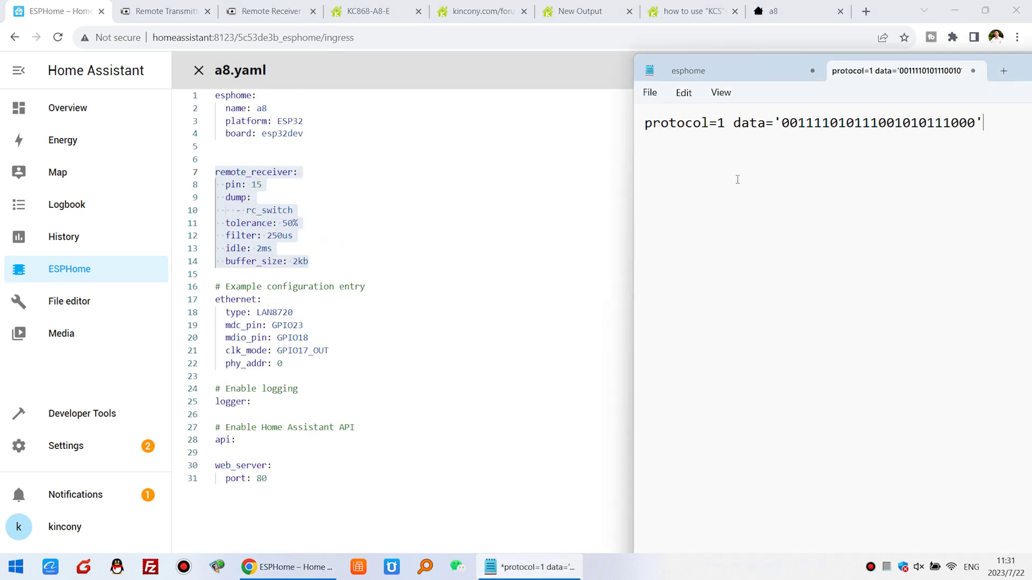
pyautogui.click(714, 71)
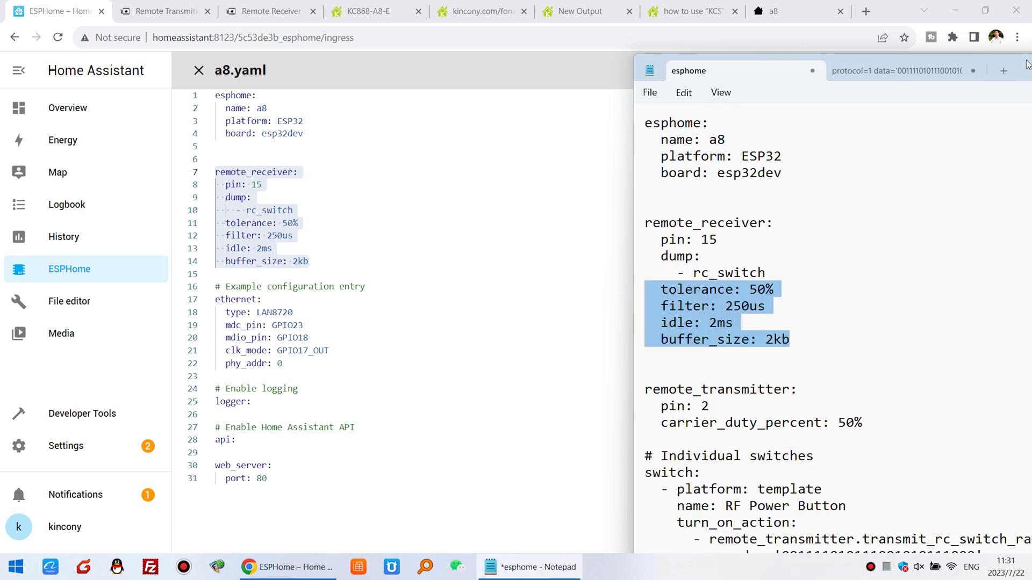
pyautogui.moveTo(1022, 67); pyautogui.dragTo(918, 77)
pyautogui.click(751, 347)
pyautogui.scroll(-5, 752, 347)
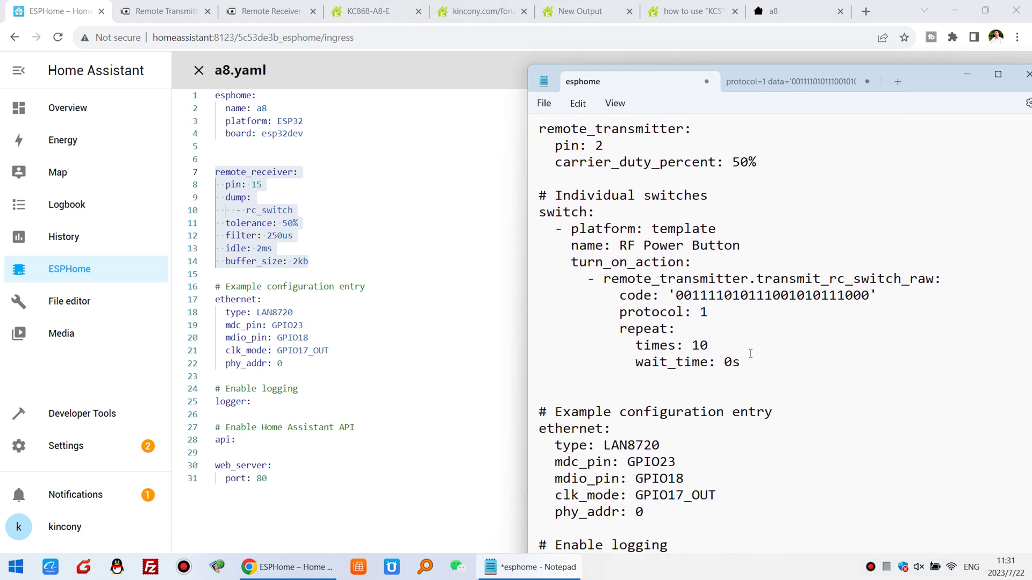
pyautogui.scroll(3, 751, 353)
pyautogui.moveTo(741, 450); pyautogui.dragTo(515, 222)
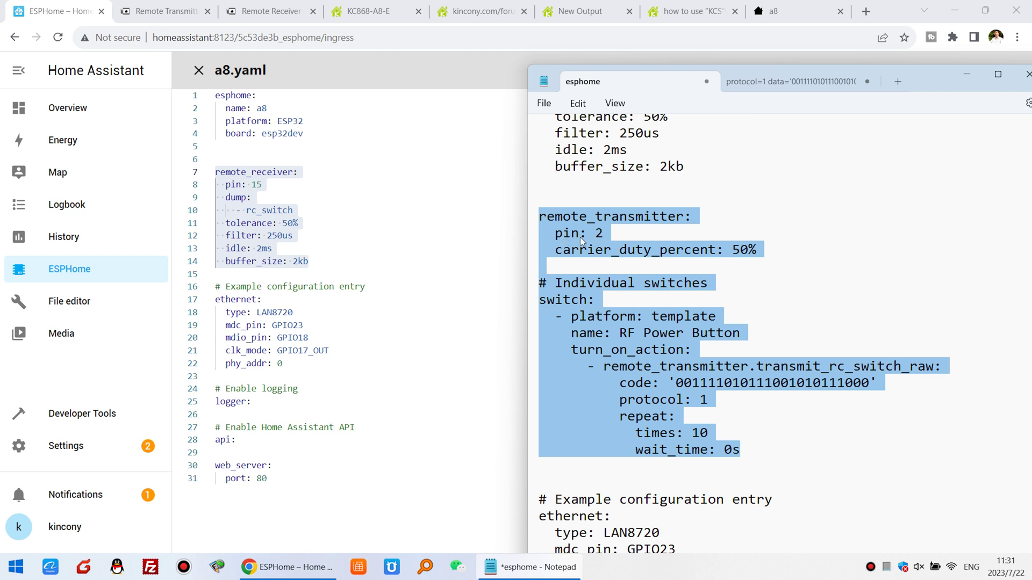
# - Confirm the 433M transmitter pin in the KC868-A8 schematic against the YAML's pin 2, 50% duty and RF Power Button switch
pyautogui.click(588, 10)
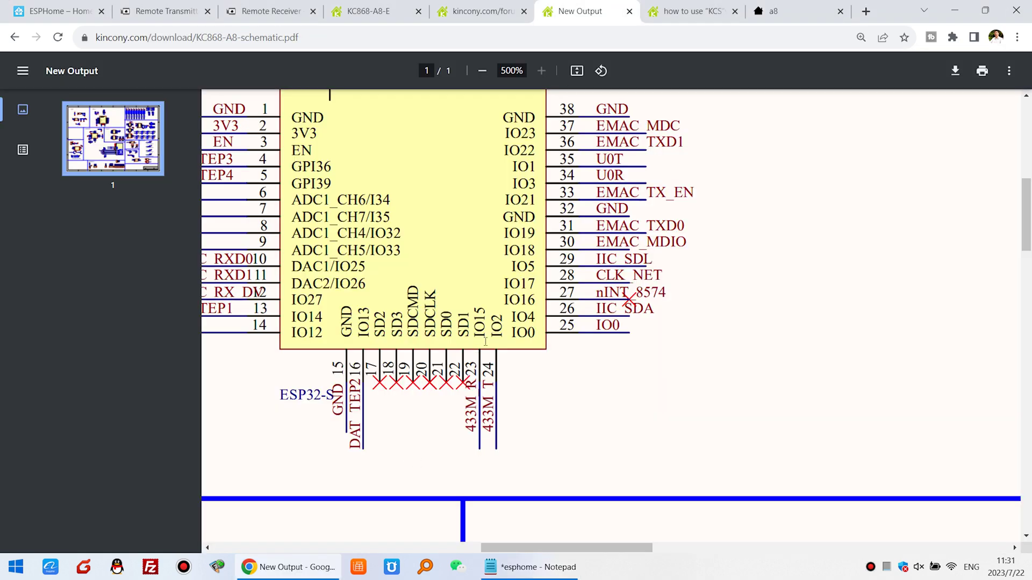
pyautogui.moveTo(490, 438); pyautogui.dragTo(498, 371)
pyautogui.click(32, 9)
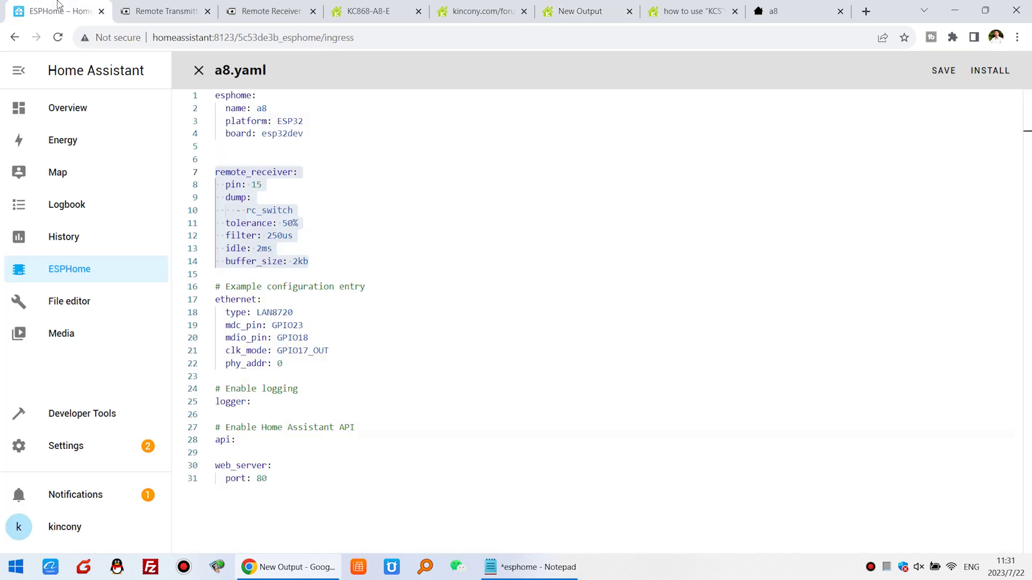
pyautogui.click(545, 569)
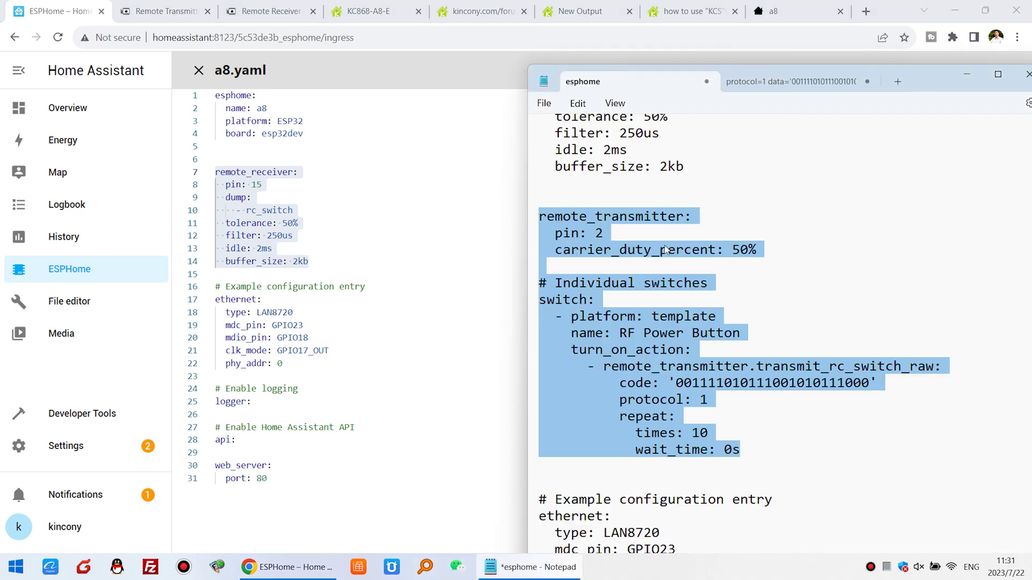
pyautogui.moveTo(612, 230); pyautogui.dragTo(555, 234)
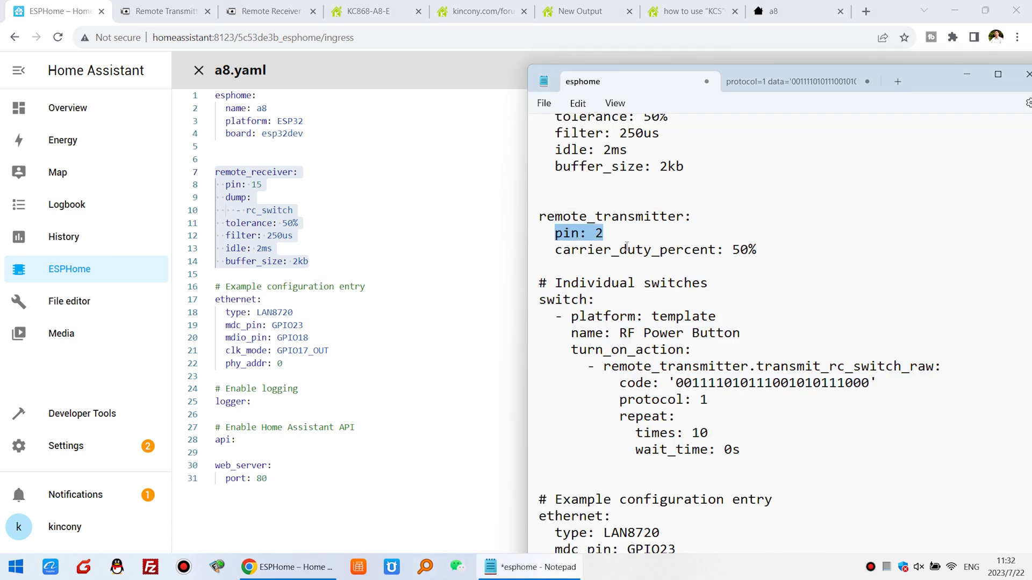
pyautogui.moveTo(776, 248); pyautogui.dragTo(521, 254)
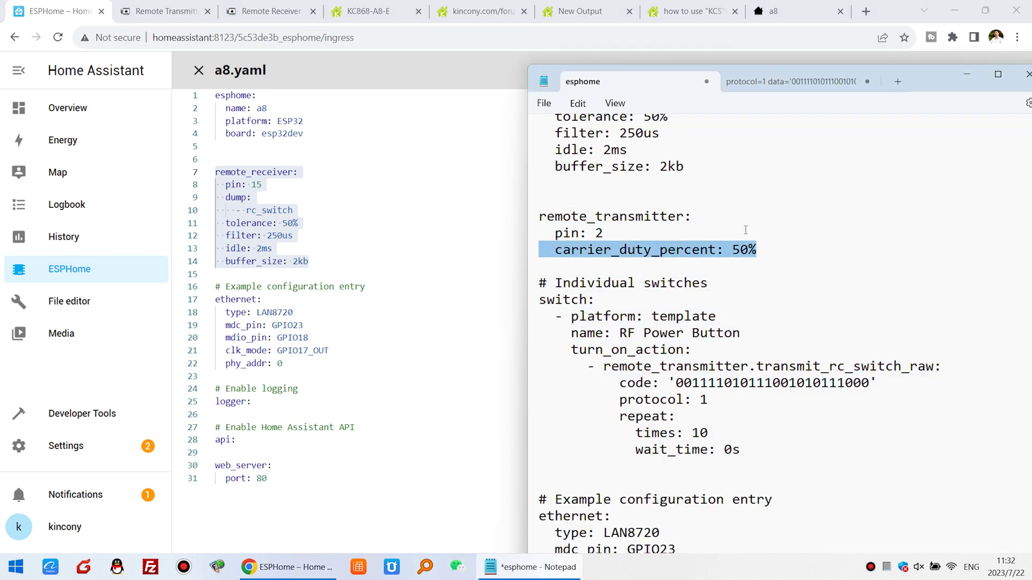
pyautogui.moveTo(598, 300); pyautogui.dragTo(519, 301)
pyautogui.moveTo(621, 333); pyautogui.dragTo(741, 334)
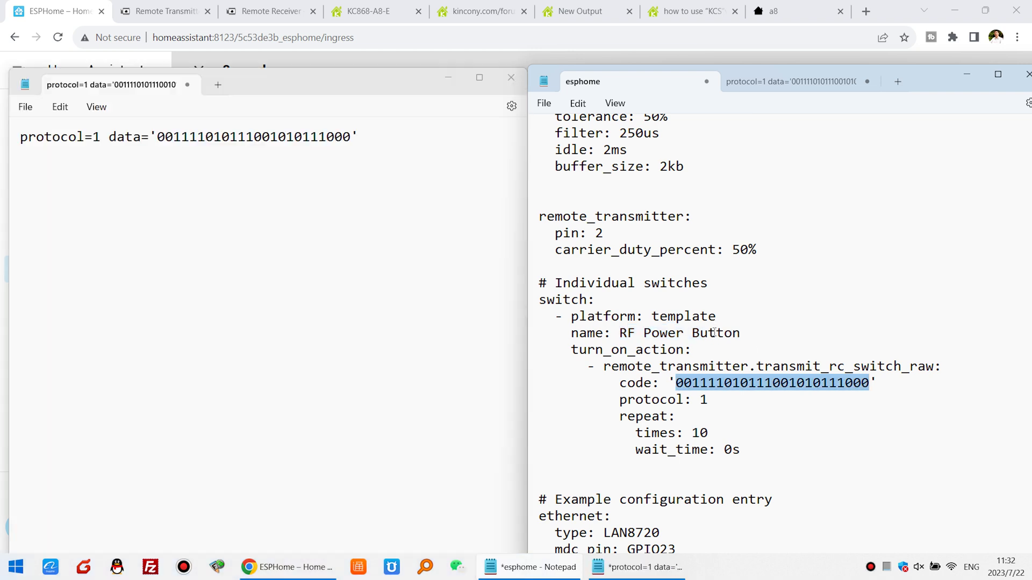
# - Paste the captured code digits over the RF Power Button switch's code in the esphome note
pyautogui.click(715, 332)
pyautogui.scroll(-1, 714, 332)
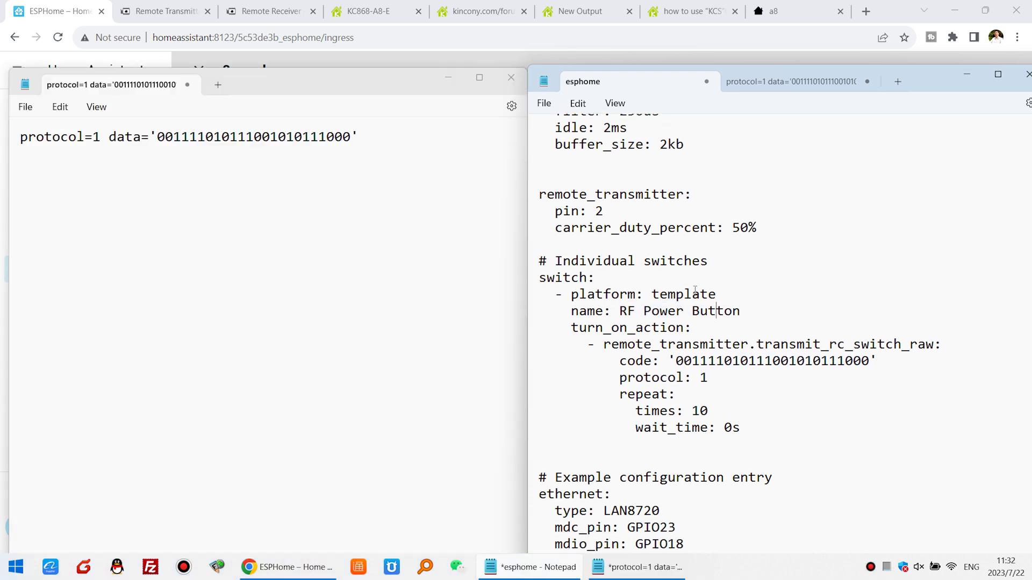
pyautogui.doubleClick(172, 141)
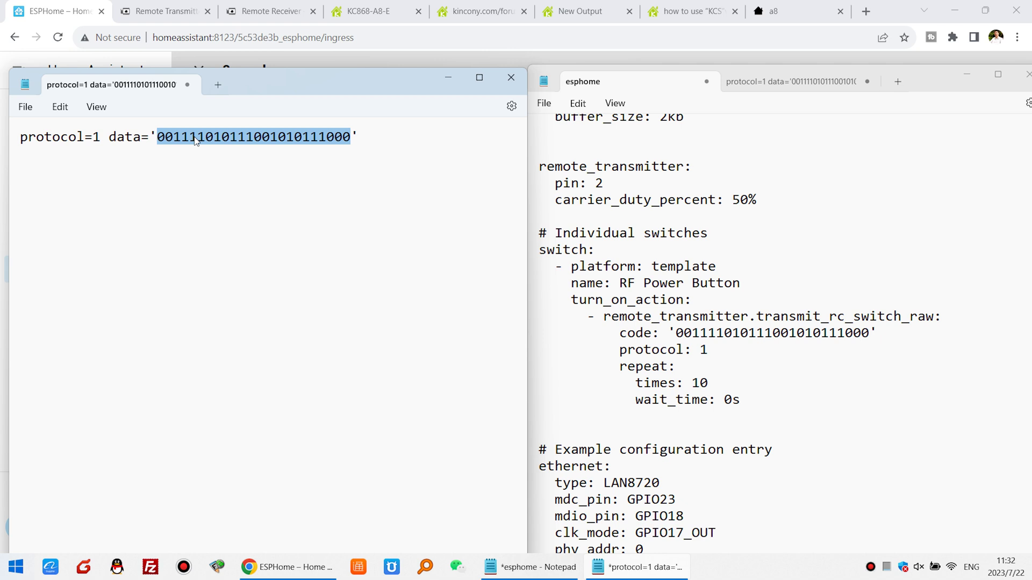
pyautogui.doubleClick(740, 334)
pyautogui.hotkey('ctrl', 'v')
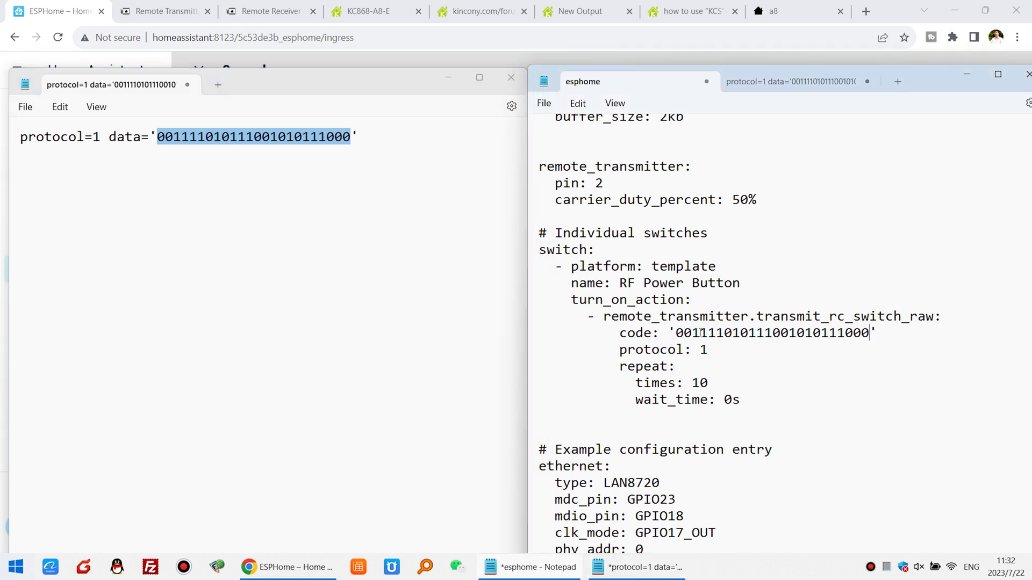
pyautogui.moveTo(676, 333); pyautogui.dragTo(869, 330)
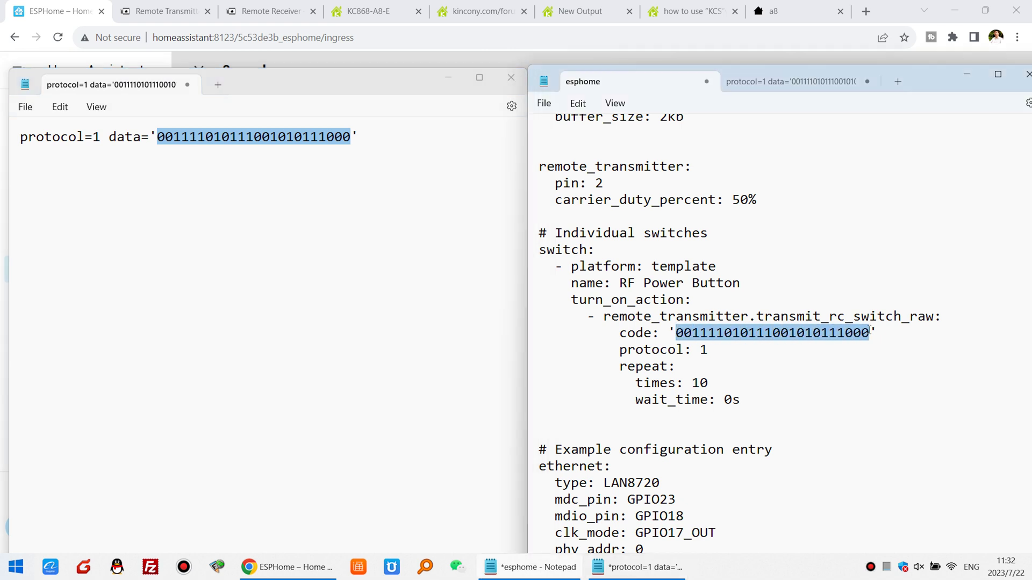
pyautogui.click(700, 334)
pyautogui.moveTo(676, 334); pyautogui.dragTo(869, 334)
# - Paste the captured protocol number into the switch, select the repeat count 10, and minimize the code note
pyautogui.doubleClick(98, 136)
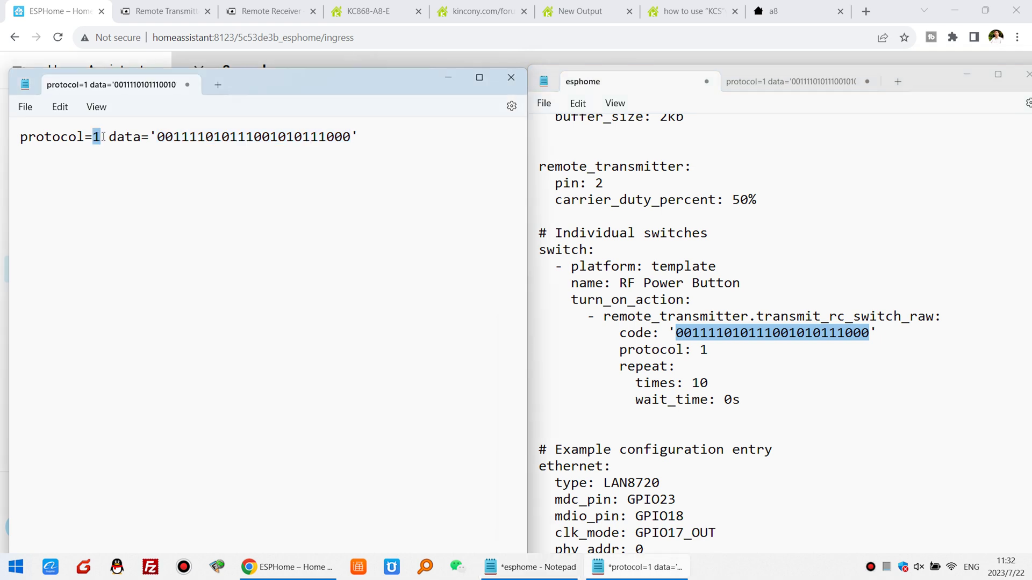
pyautogui.doubleClick(694, 350)
pyautogui.hotkey('ctrl', 'v')
pyautogui.click(694, 350)
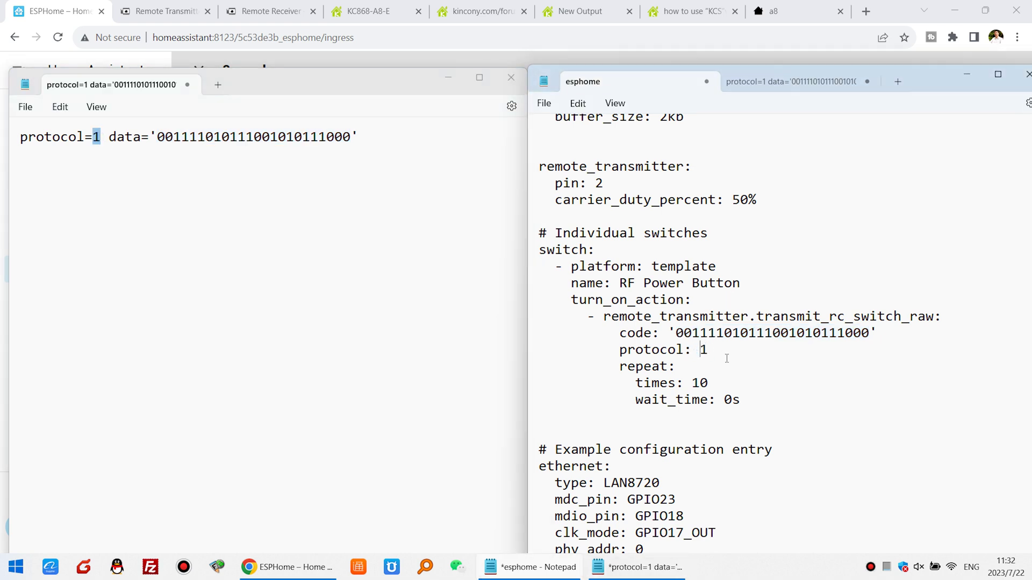
pyautogui.moveTo(620, 369); pyautogui.dragTo(747, 407)
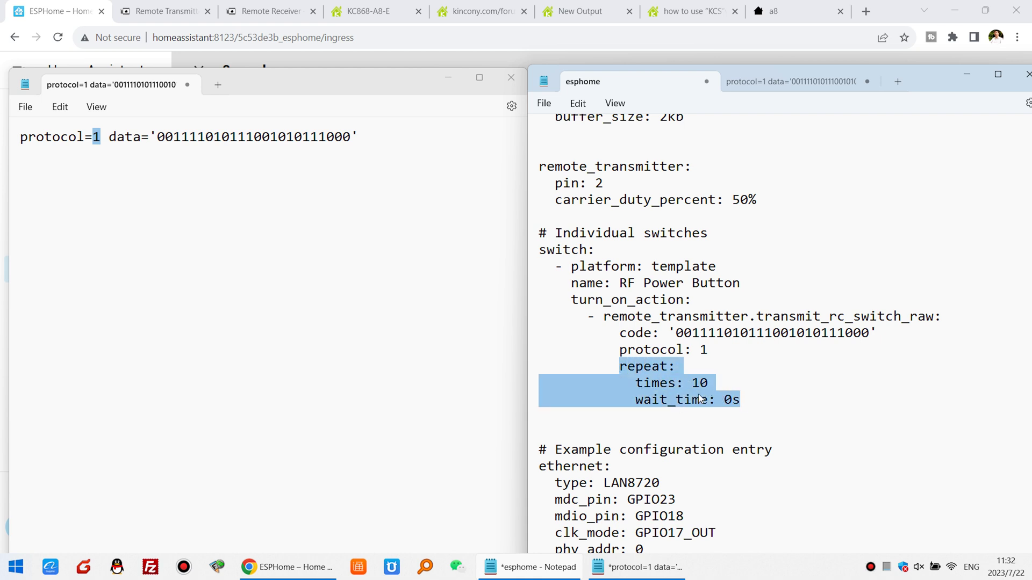
pyautogui.click(690, 384)
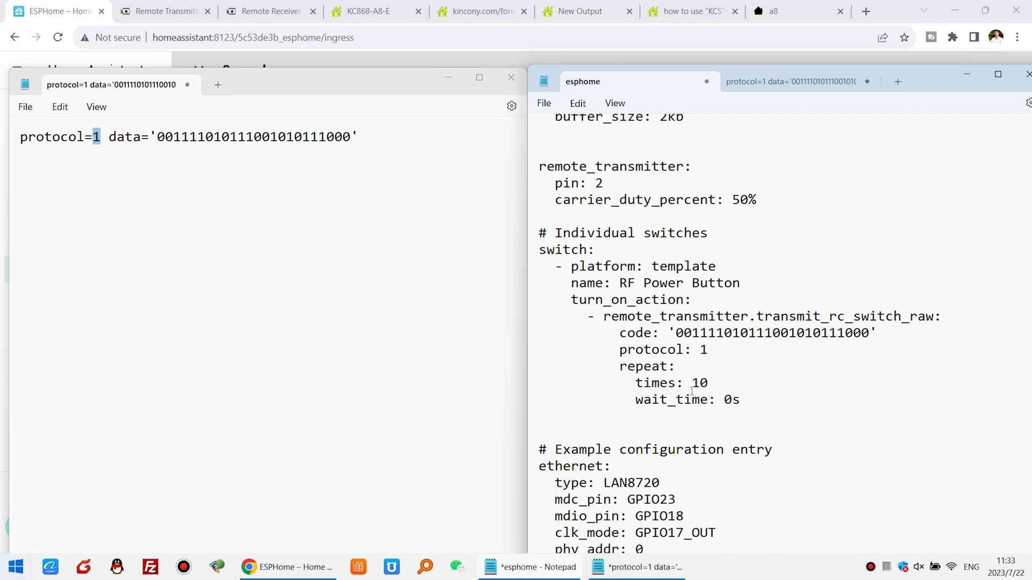
pyautogui.moveTo(691, 382); pyautogui.dragTo(709, 383)
pyautogui.click(449, 80)
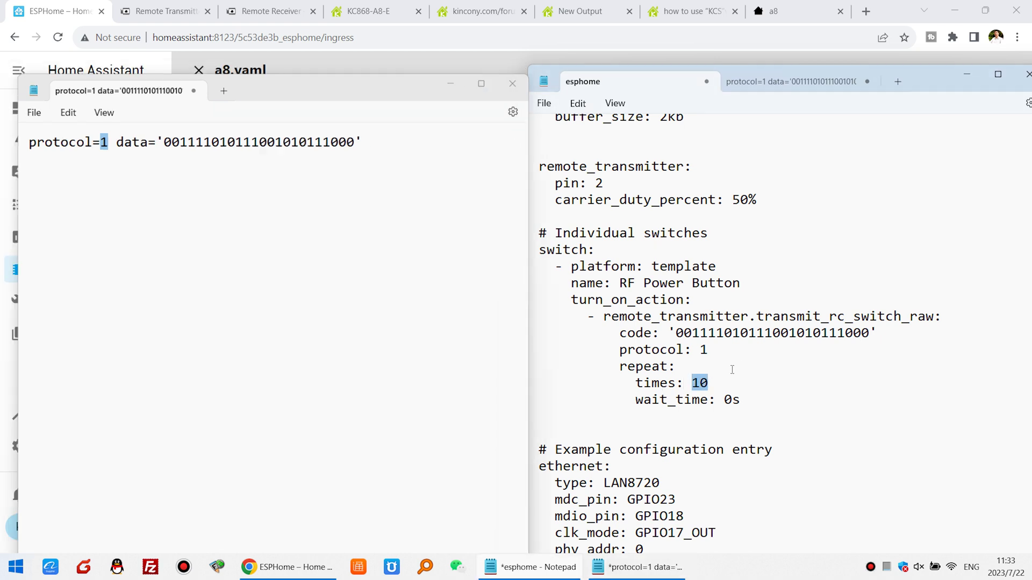
# - Scroll the KC868-A8-E forum example to its remote_transmitter and remote_receiver blocks and select them
pyautogui.click(392, 12)
pyautogui.moveTo(1026, 437); pyautogui.dragTo(1026, 134)
pyautogui.scroll(15, 399, 230)
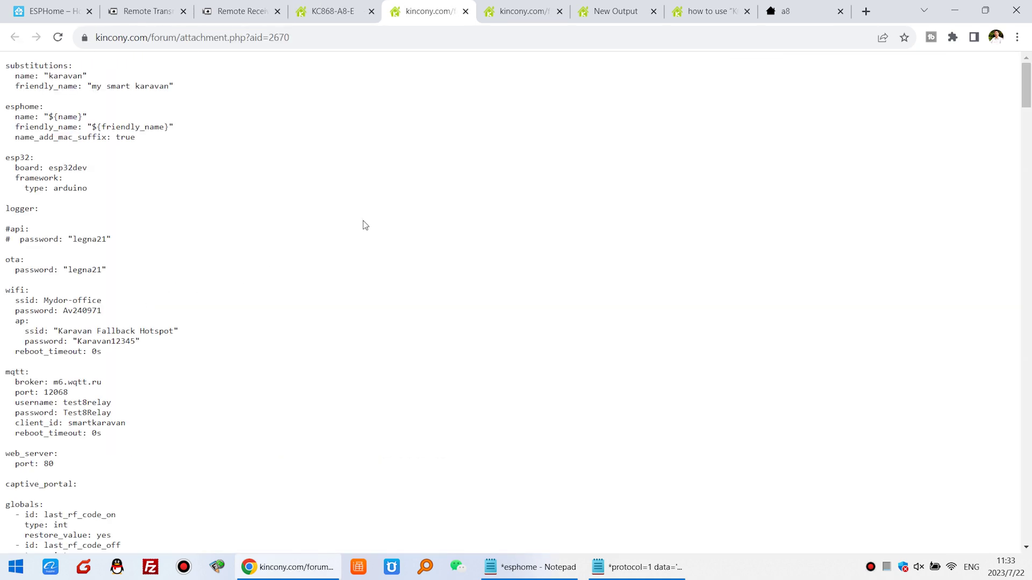
pyautogui.scroll(-4, 120, 277)
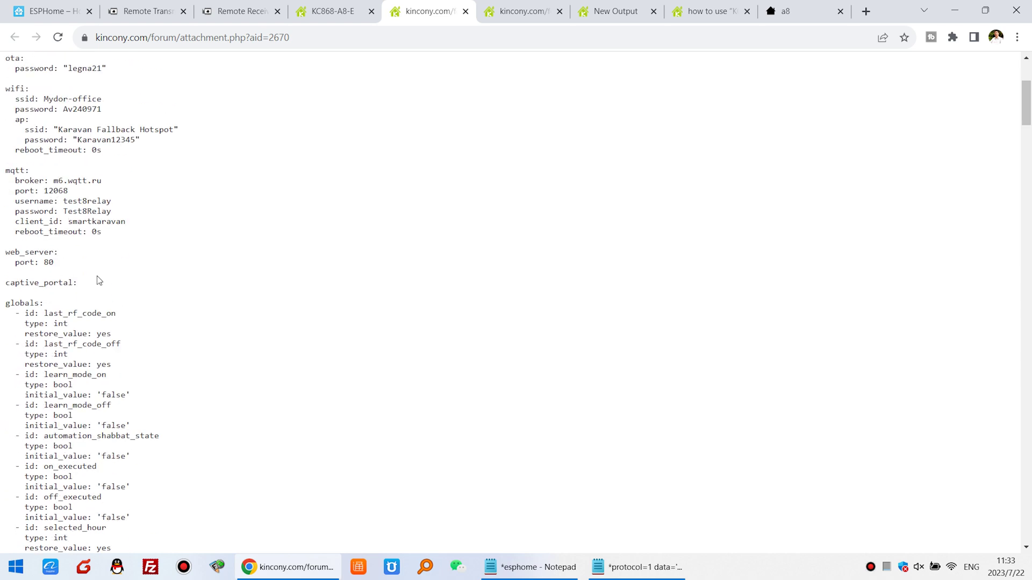
pyautogui.scroll(-13, 98, 280)
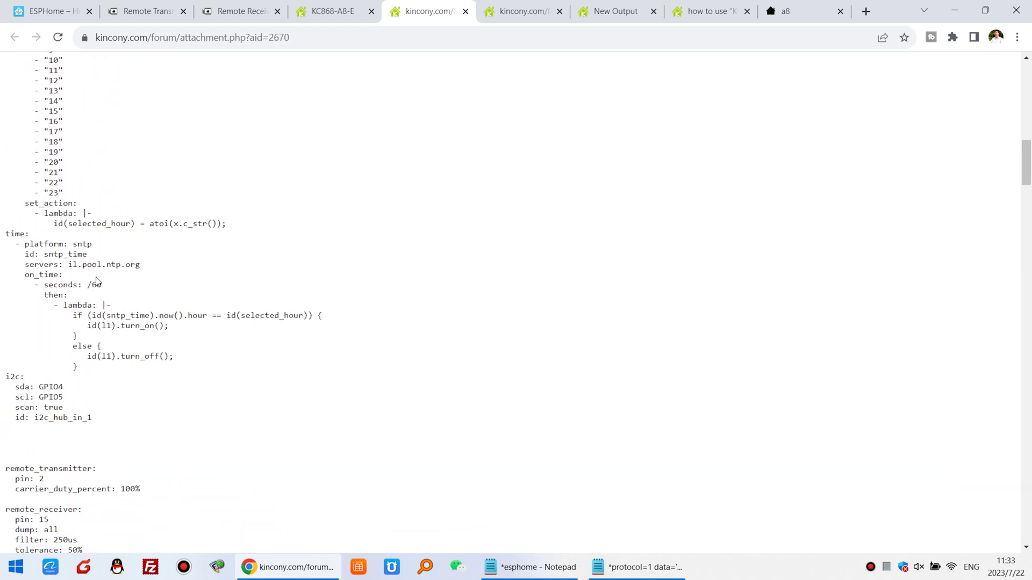
pyautogui.scroll(-4, 97, 280)
pyautogui.moveTo(183, 292); pyautogui.dragTo(1, 273)
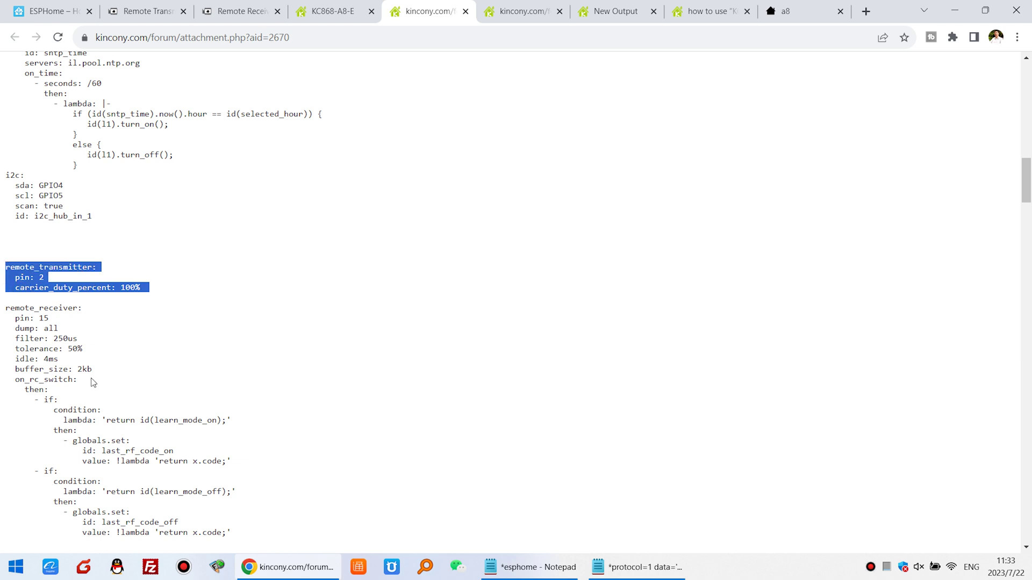
pyautogui.moveTo(92, 381); pyautogui.dragTo(1, 314)
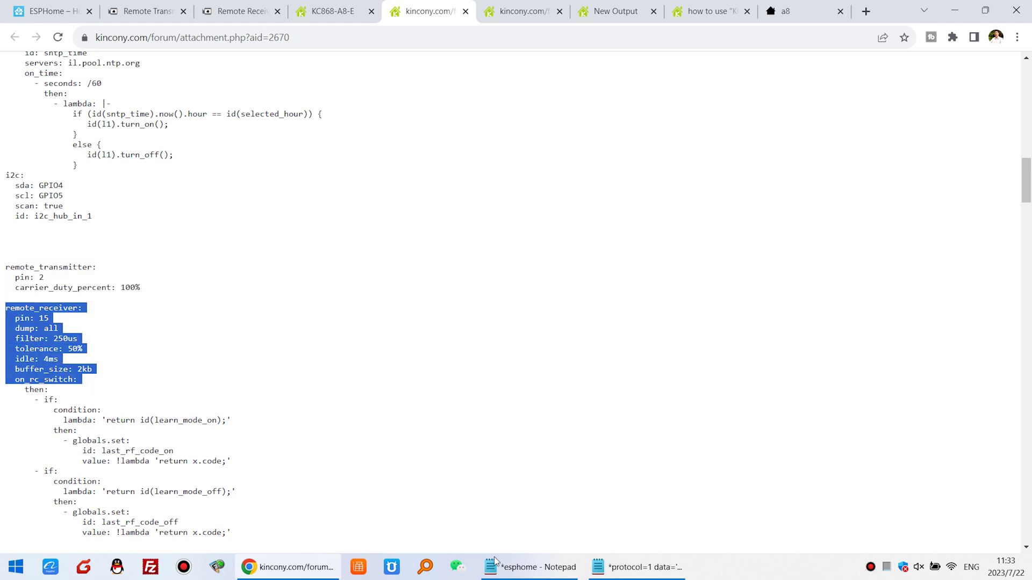
# - Place the esphome draft over the forum page for comparison
pyautogui.click(626, 570)
pyautogui.click(627, 570)
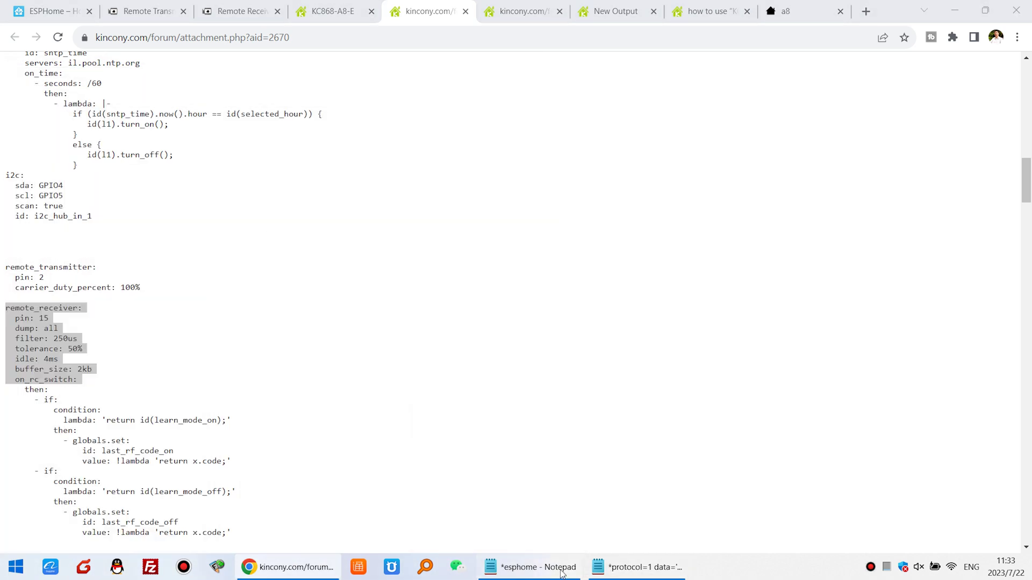
pyautogui.click(531, 566)
pyautogui.moveTo(924, 76); pyautogui.dragTo(739, 74)
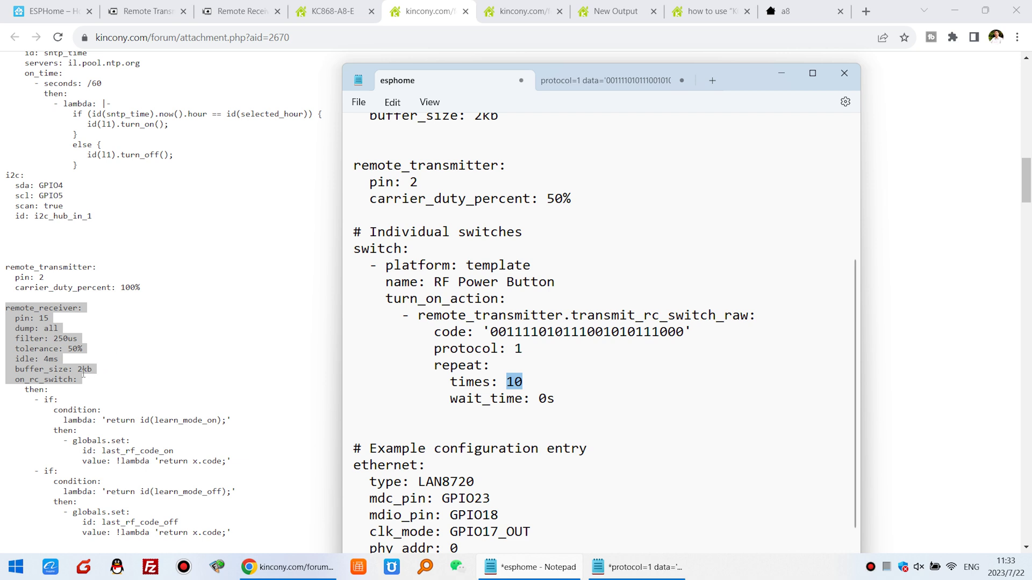
# - Compare the draft's repeat, times and wait_time lines with the example's transmitter pin and duty lines
pyautogui.click(520, 384)
pyautogui.moveTo(599, 404); pyautogui.dragTo(325, 367)
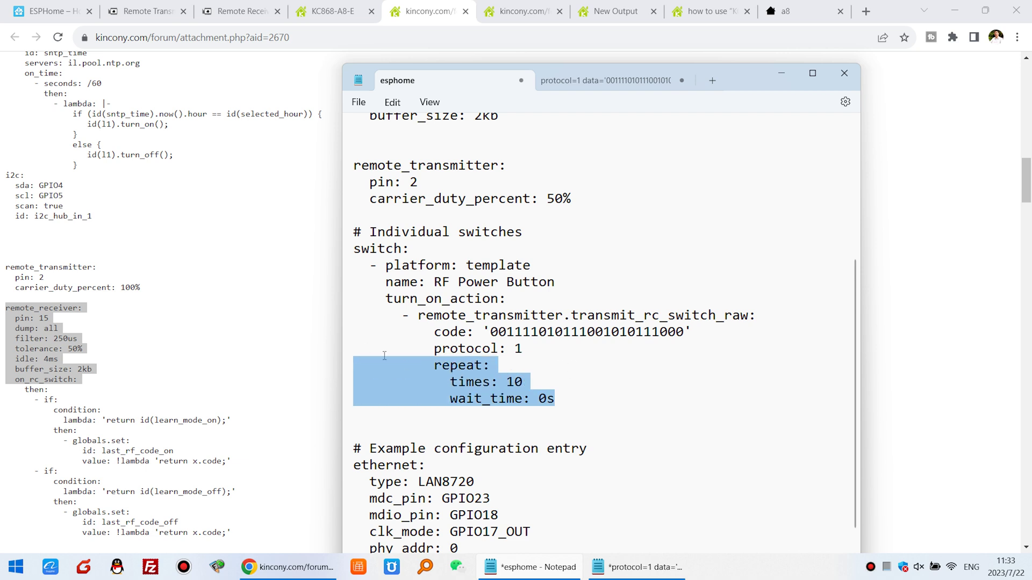
pyautogui.click(69, 291)
pyautogui.moveTo(158, 292); pyautogui.dragTo(2, 283)
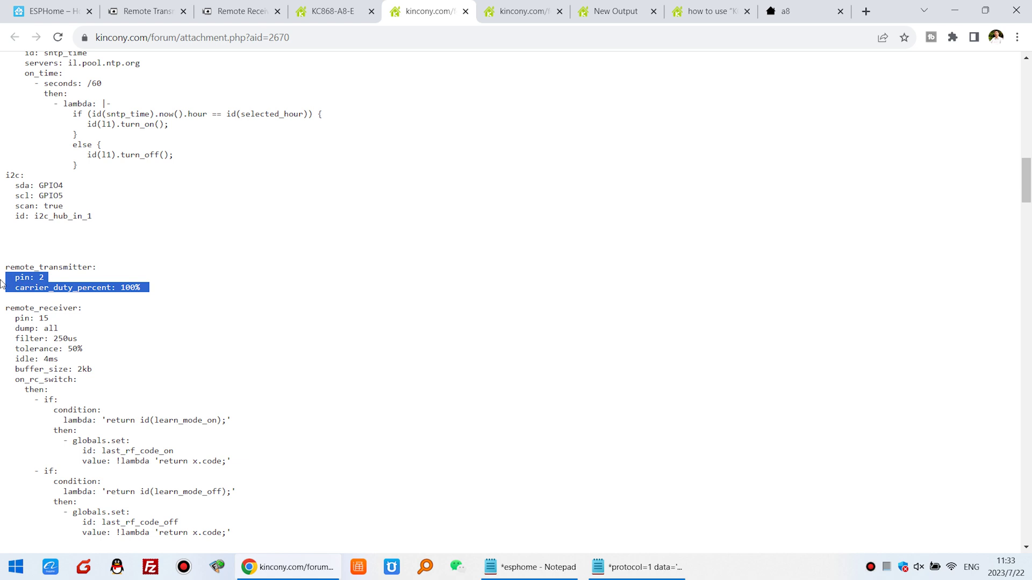
pyautogui.click(628, 569)
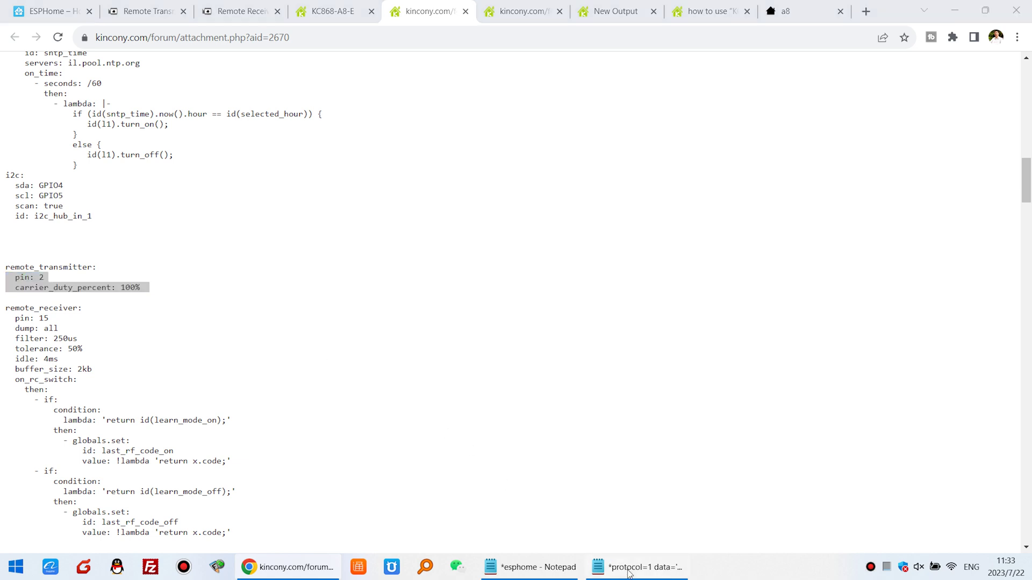
pyautogui.click(532, 568)
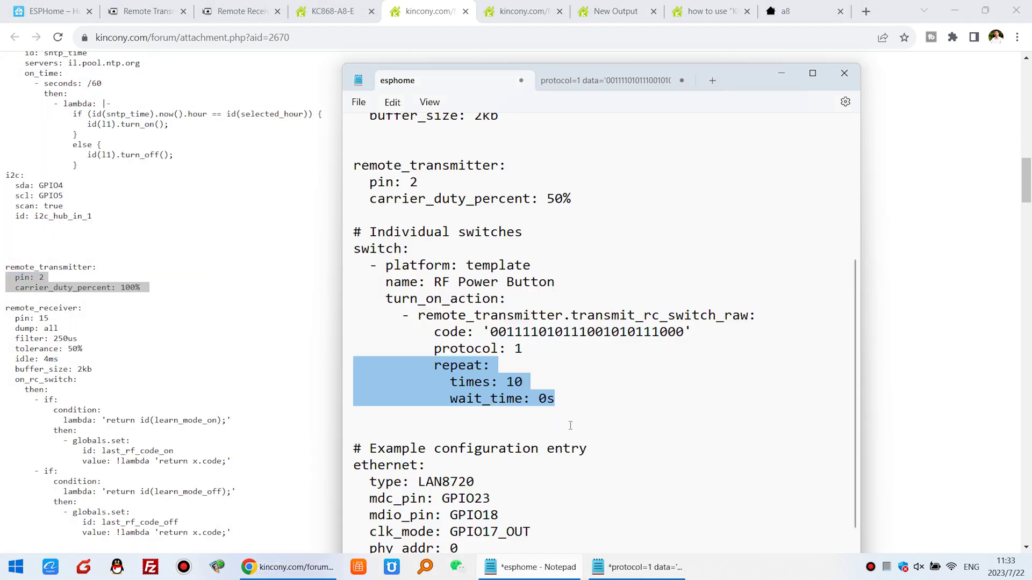
pyautogui.click(444, 353)
pyautogui.moveTo(586, 405); pyautogui.dragTo(319, 364)
# - Check the example's code and protocol lines against the draft's repeat block
pyautogui.scroll(-6, 135, 487)
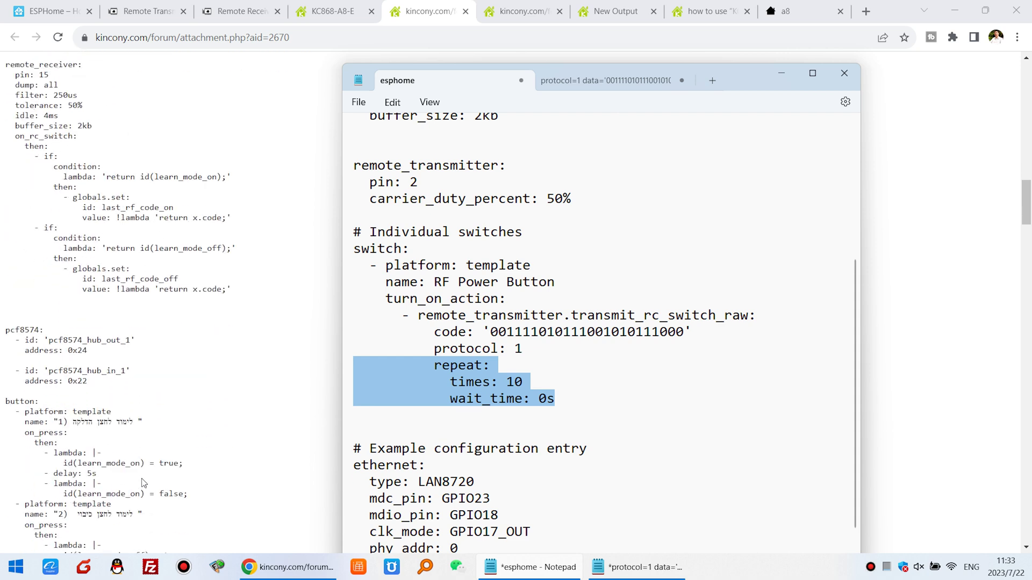
pyautogui.scroll(-4, 144, 482)
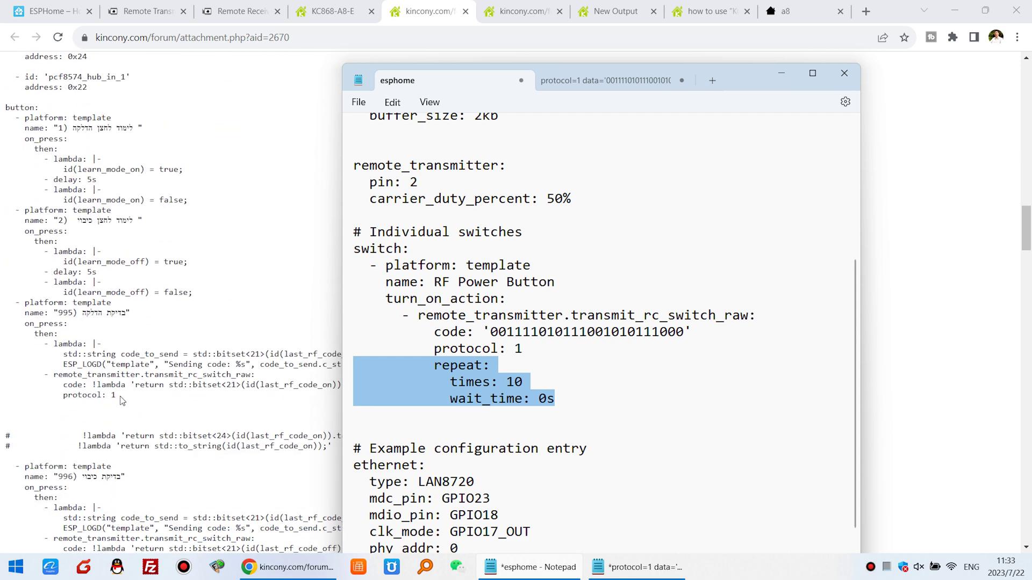
pyautogui.click(123, 400)
pyautogui.moveTo(134, 399); pyautogui.dragTo(2, 387)
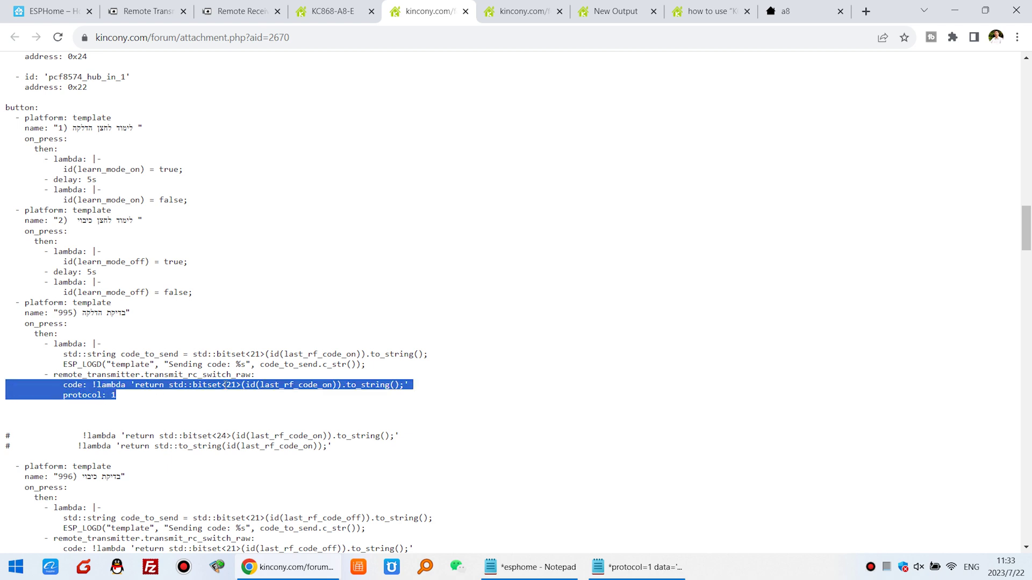
pyautogui.scroll(-1, 117, 328)
pyautogui.click(627, 567)
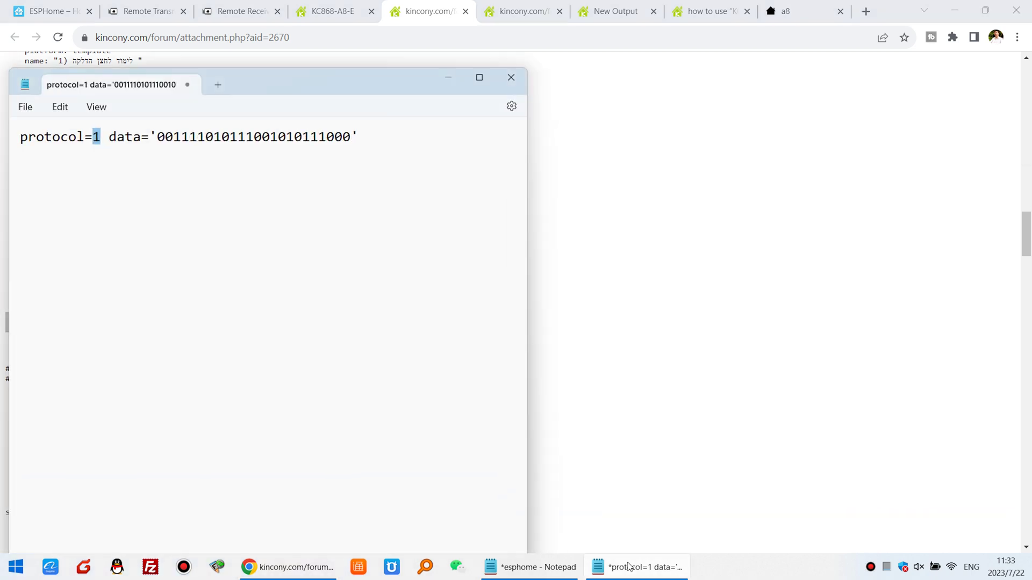
pyautogui.click(627, 567)
pyautogui.click(529, 567)
pyautogui.click(499, 376)
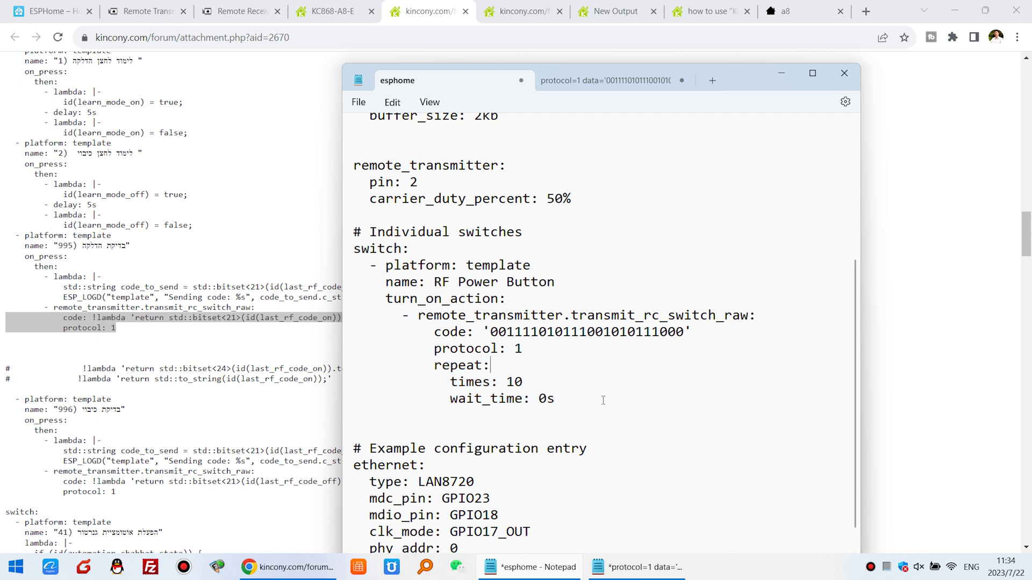
pyautogui.moveTo(599, 399); pyautogui.dragTo(330, 365)
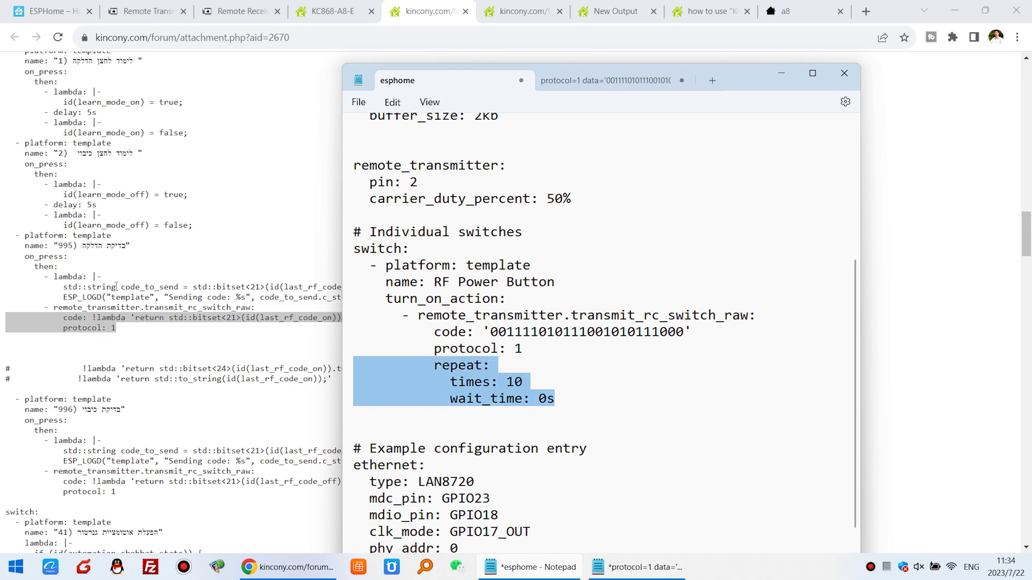
# - Copy the RF Power Button switch block from the draft and paste it after line 15 in a8.yaml
pyautogui.click(51, 11)
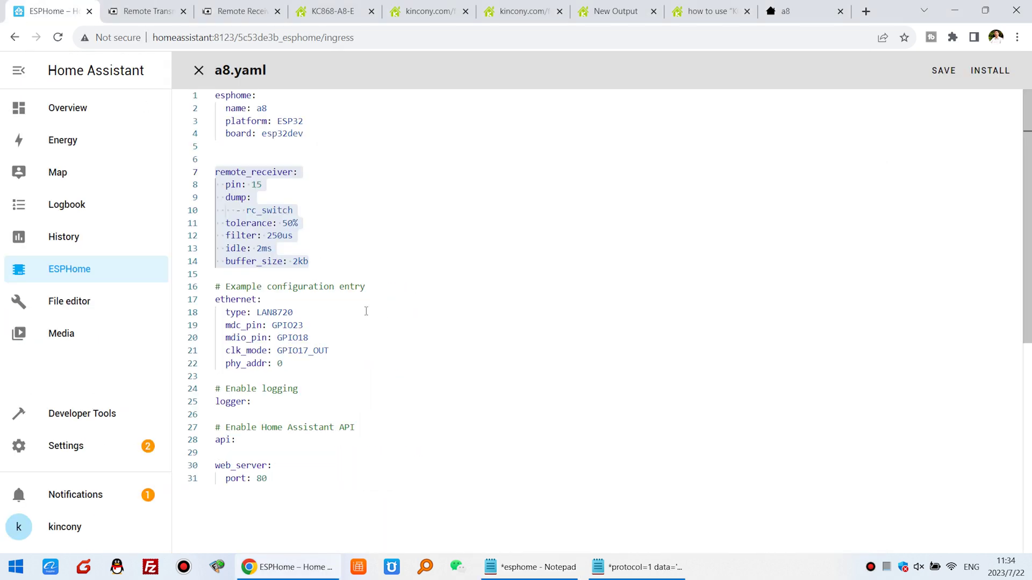
pyautogui.scroll(-1, 366, 312)
pyautogui.click(546, 573)
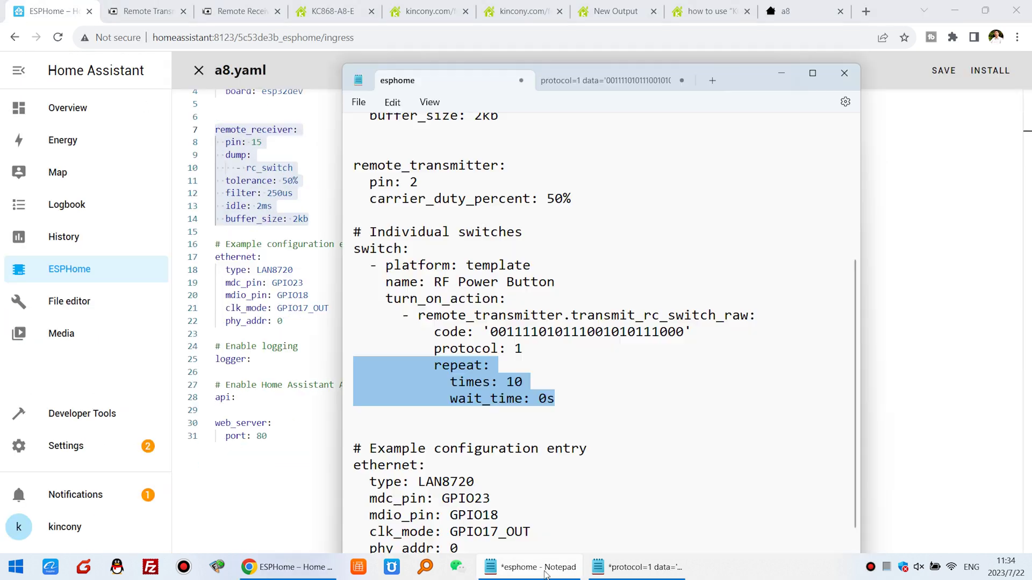
pyautogui.moveTo(554, 398); pyautogui.dragTo(326, 240)
pyautogui.hotkey('ctrl', 'c')
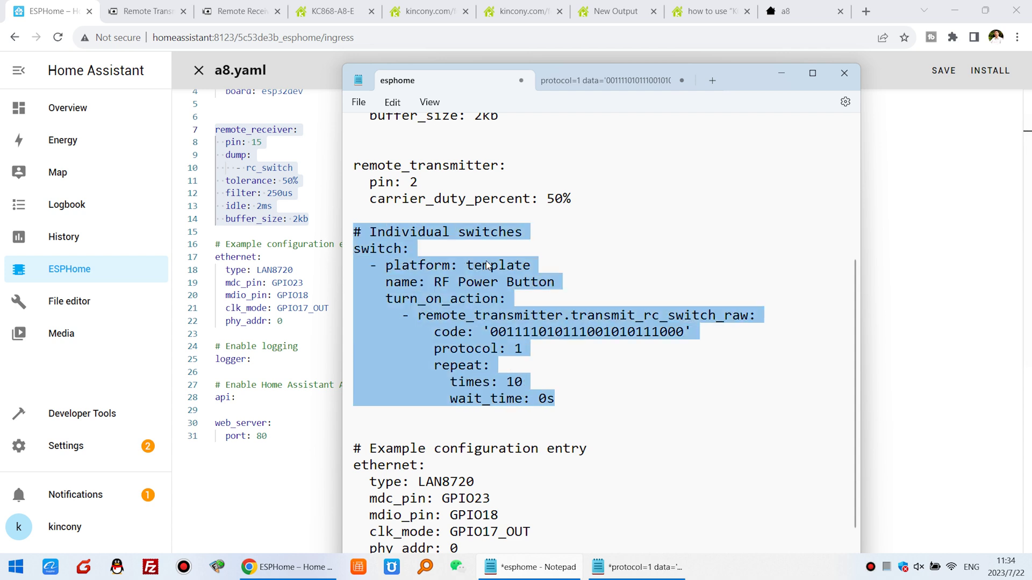
pyautogui.click(285, 320)
pyautogui.click(217, 232)
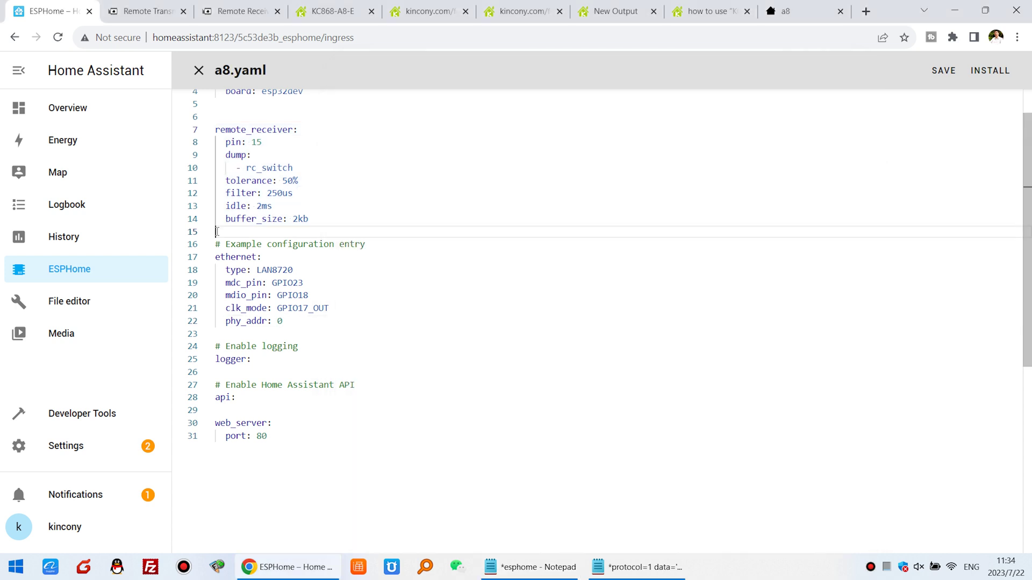
pyautogui.press('Return')
pyautogui.press('Return')
pyautogui.press('Return')
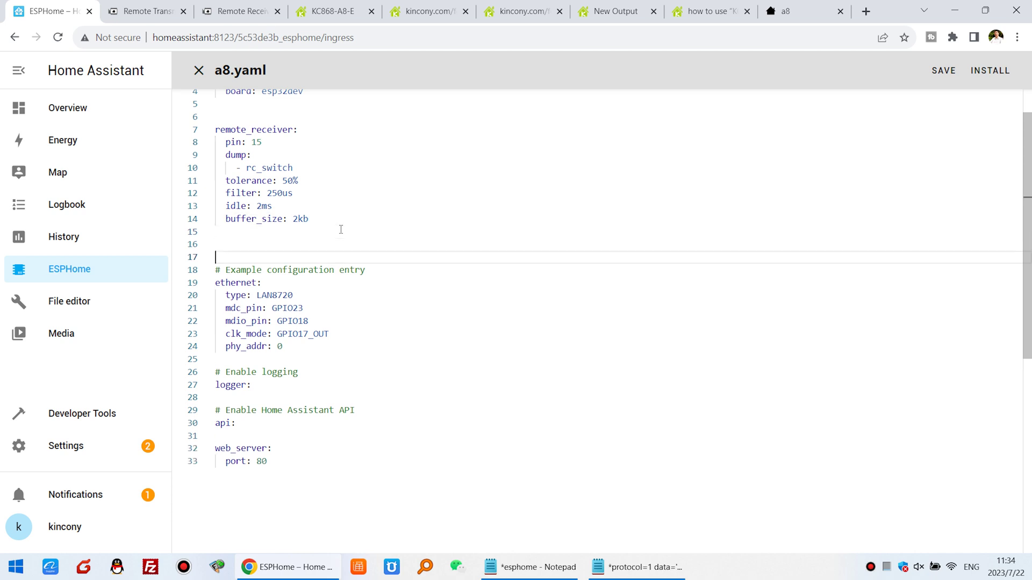
pyautogui.press('Up')
pyautogui.press('Up')
pyautogui.hotkey('ctrl', 'v')
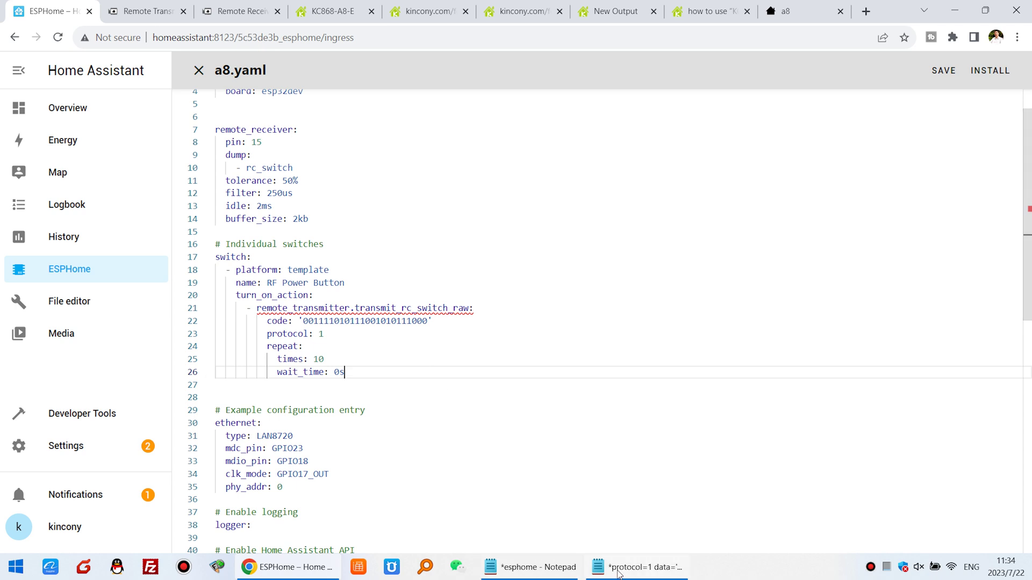
# - Copy the remote_transmitter block and paste it below the receiver, above the switch
pyautogui.moveTo(556, 574)
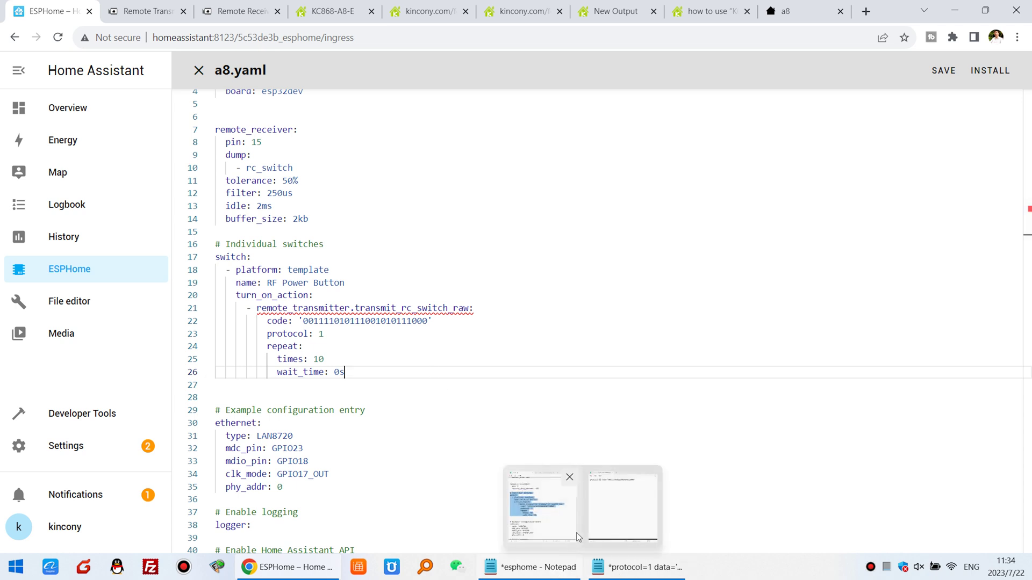
pyautogui.click(624, 507)
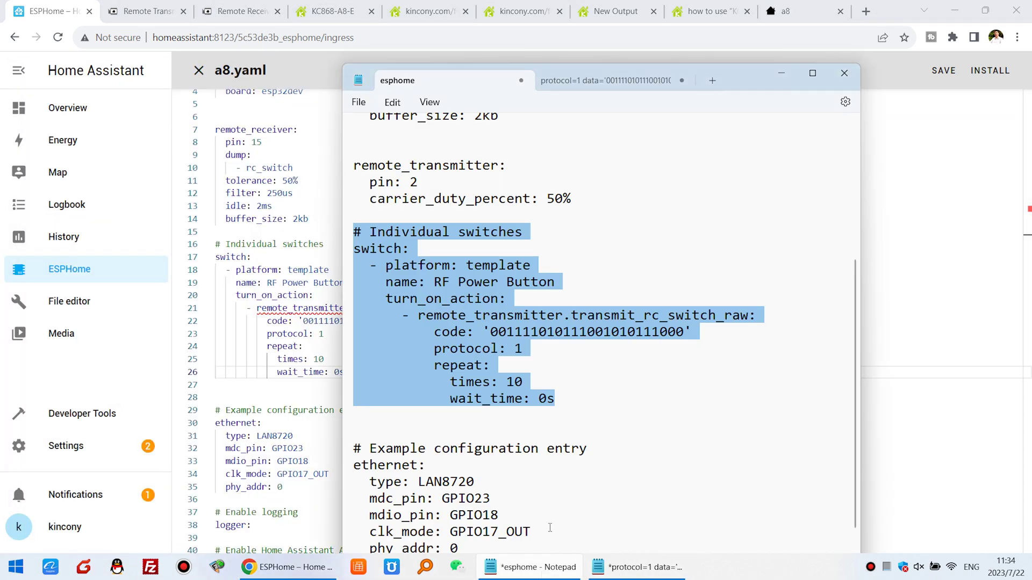
pyautogui.moveTo(570, 203); pyautogui.dragTo(328, 170)
pyautogui.hotkey('ctrl', 'c')
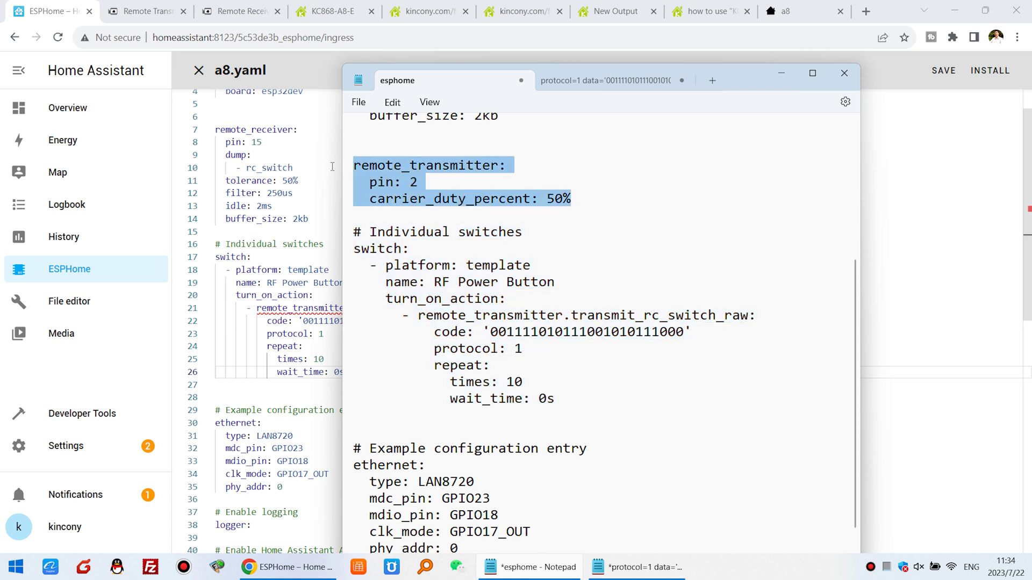
pyautogui.click(254, 232)
pyautogui.press('Return')
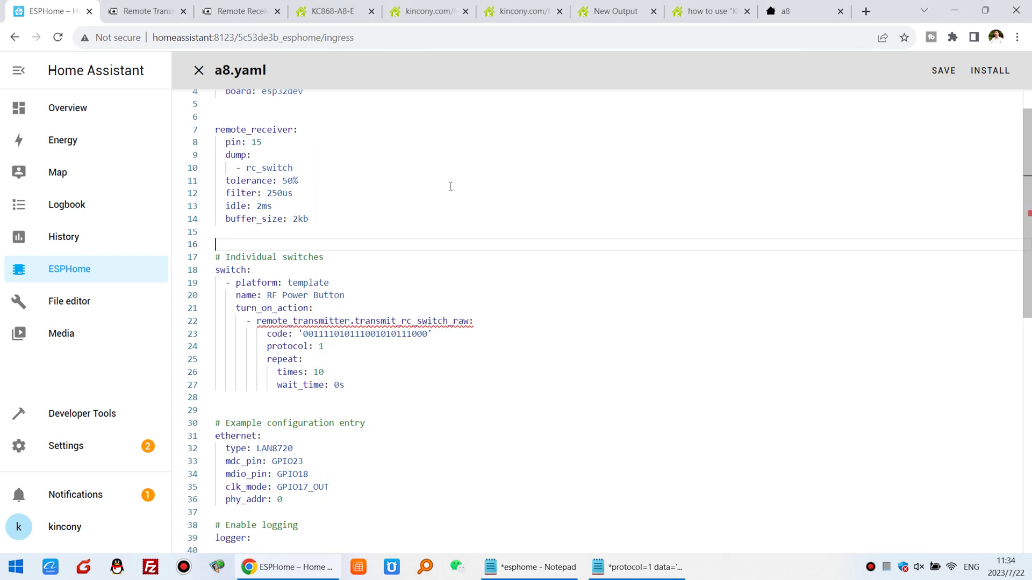
pyautogui.press('Return')
pyautogui.press('Up')
pyautogui.hotkey('ctrl', 'v')
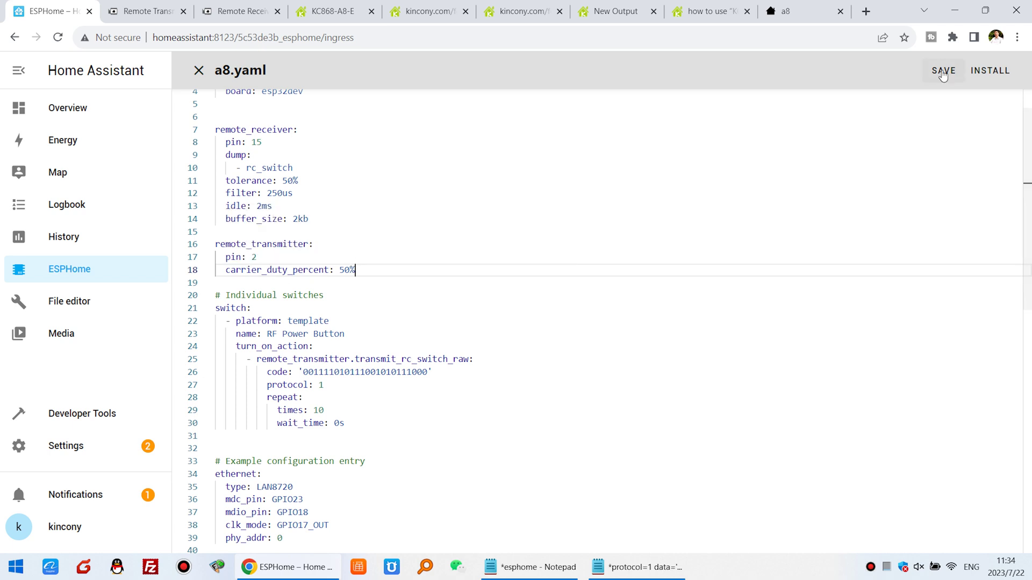
# - Save the transmitter-enabled a8.yaml and close the installation log after flashing
pyautogui.click(943, 73)
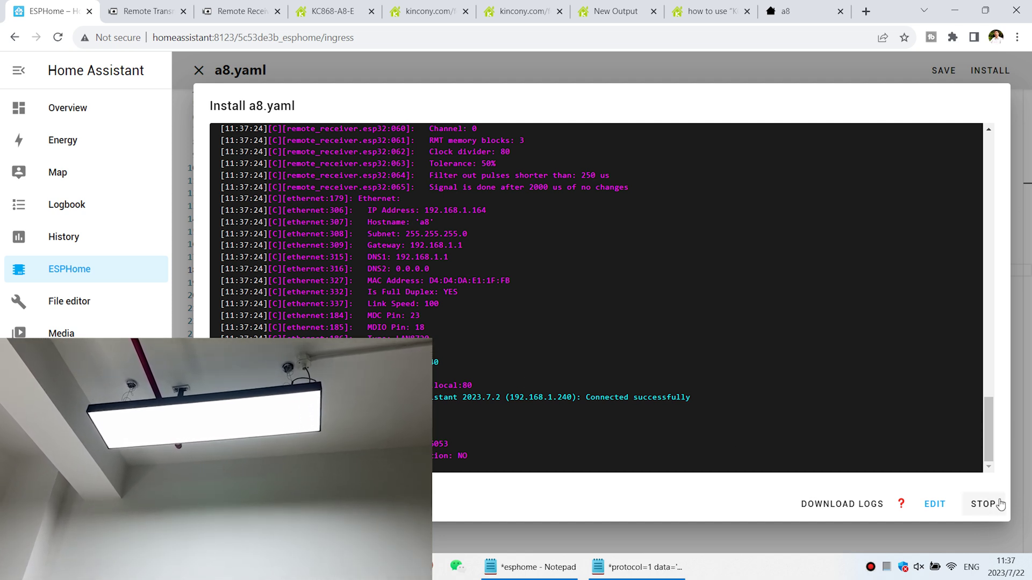
pyautogui.click(983, 504)
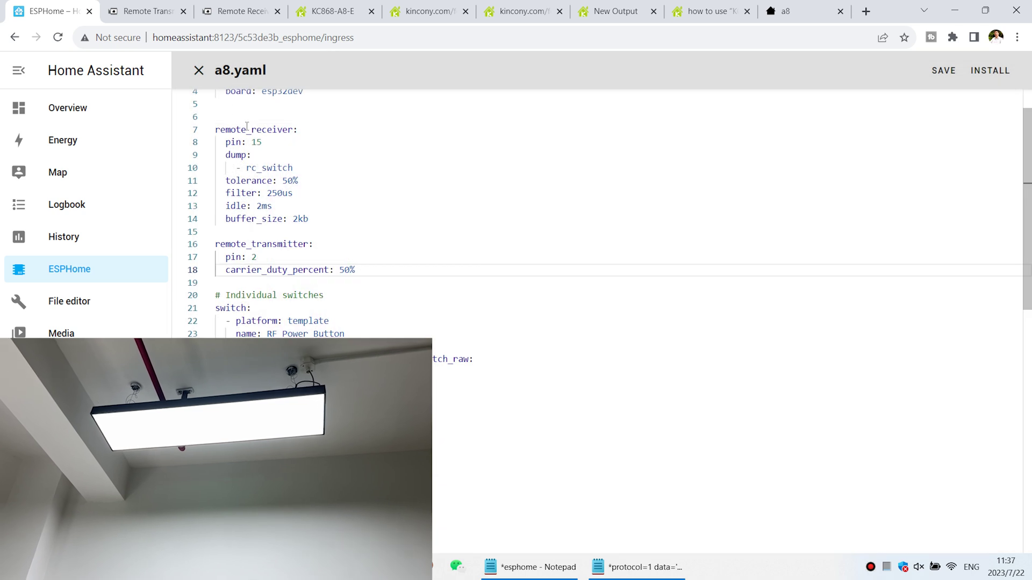
# - Close the a8.yaml editor and open the KC868-A8 view of the Overview dashboard
pyautogui.click(198, 71)
pyautogui.click(77, 111)
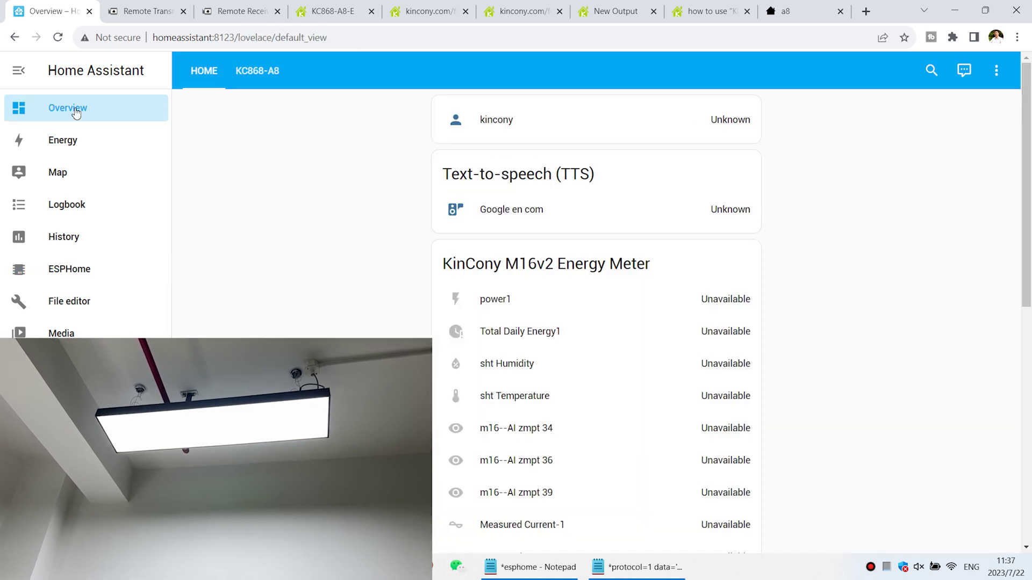
pyautogui.click(252, 72)
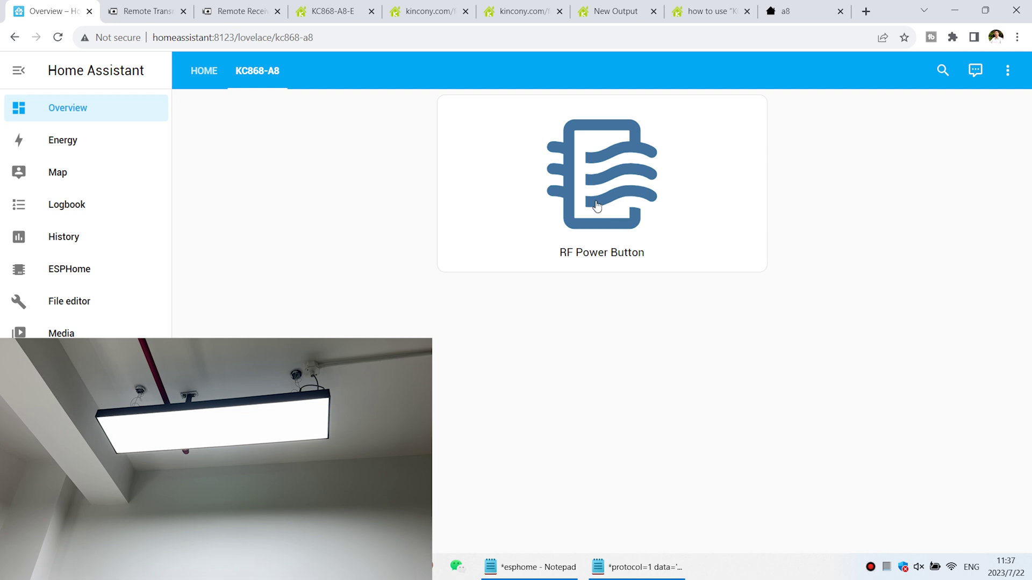
# - Toggle the RF Power Button card four times to switch the ceiling light off and on
pyautogui.click(596, 207)
pyautogui.click(617, 205)
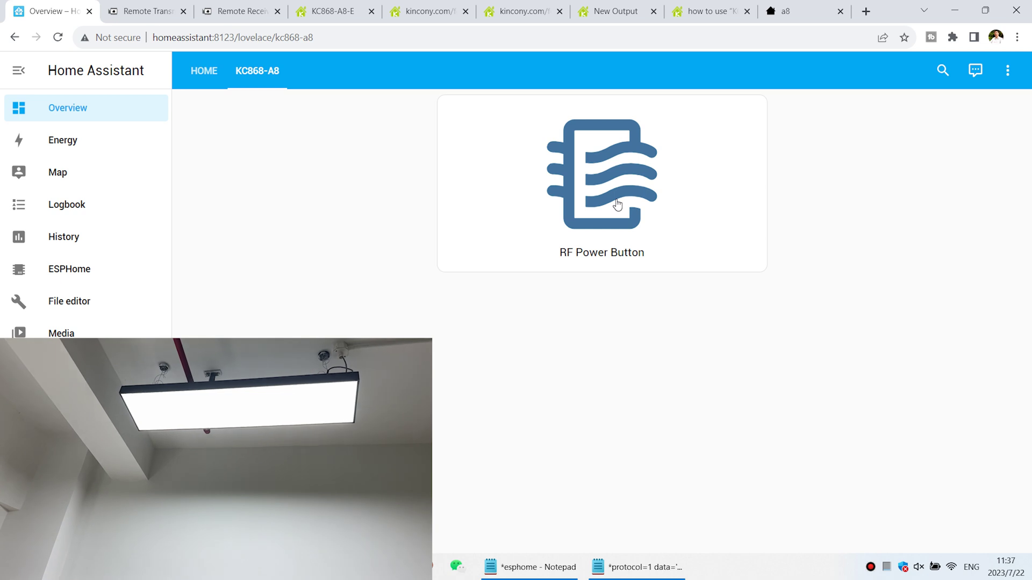
pyautogui.click(612, 206)
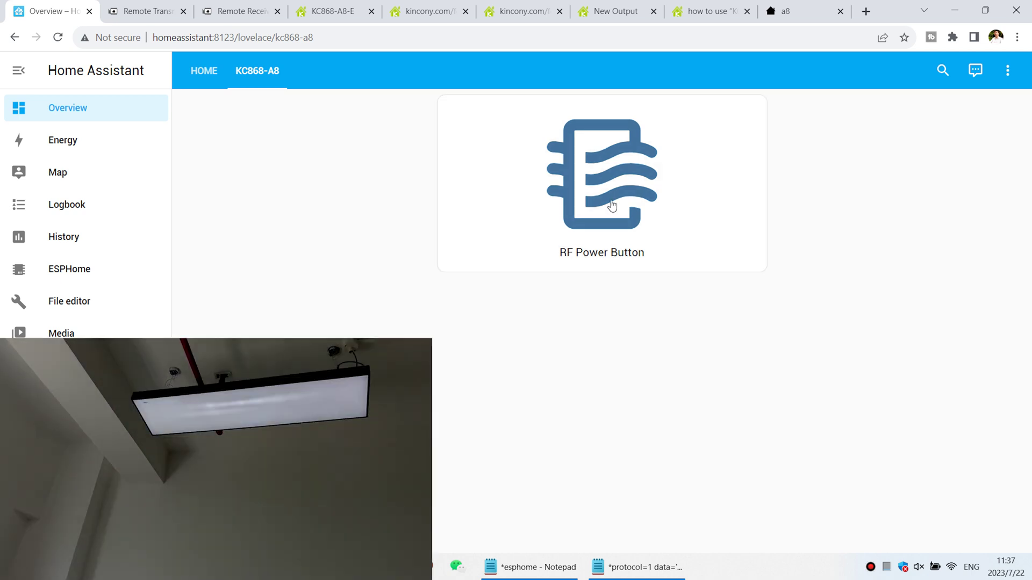
pyautogui.click(611, 206)
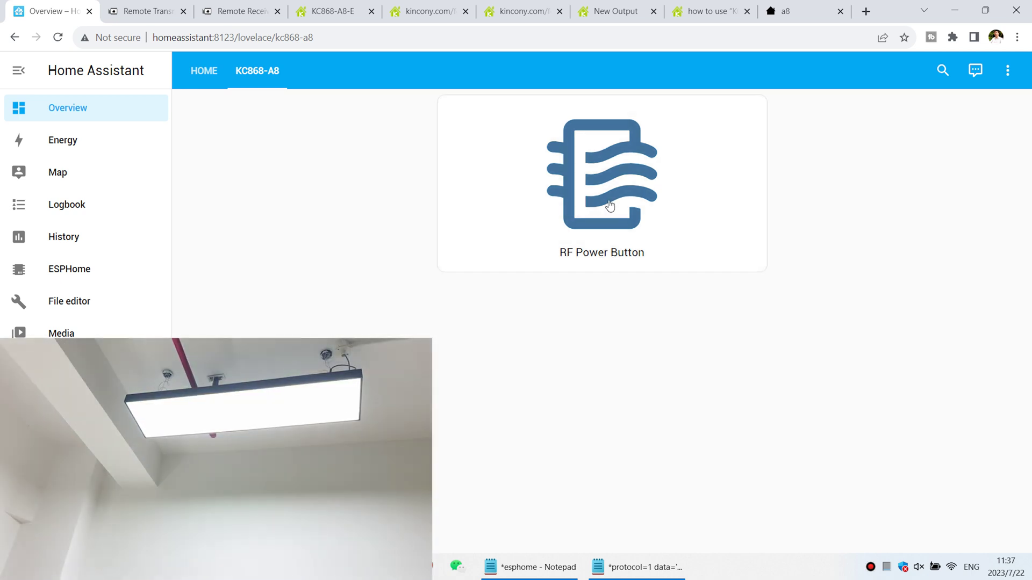
# - Reload the a8 device web page and trigger RF Power Button twice
pyautogui.click(794, 16)
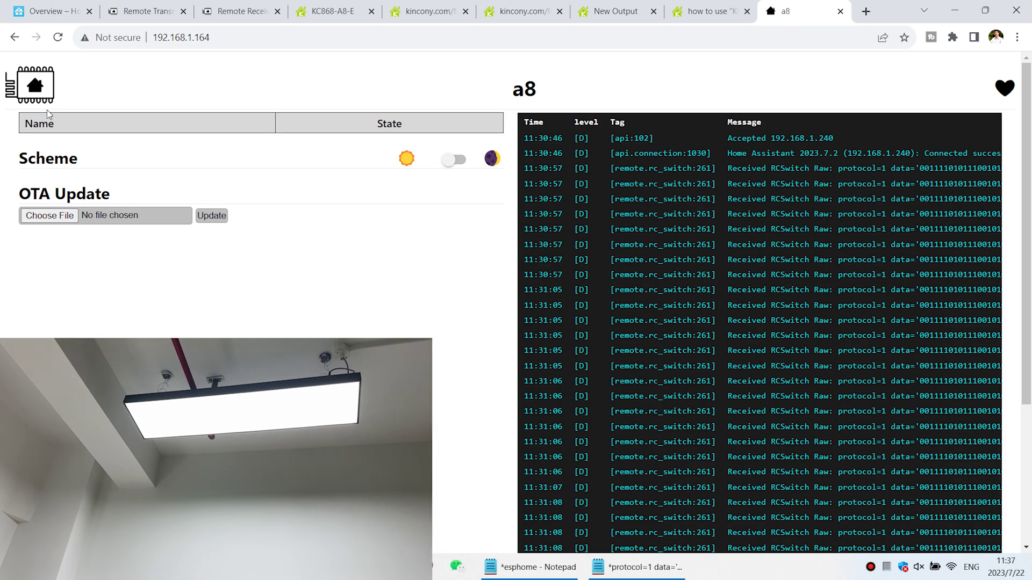
pyautogui.click(57, 37)
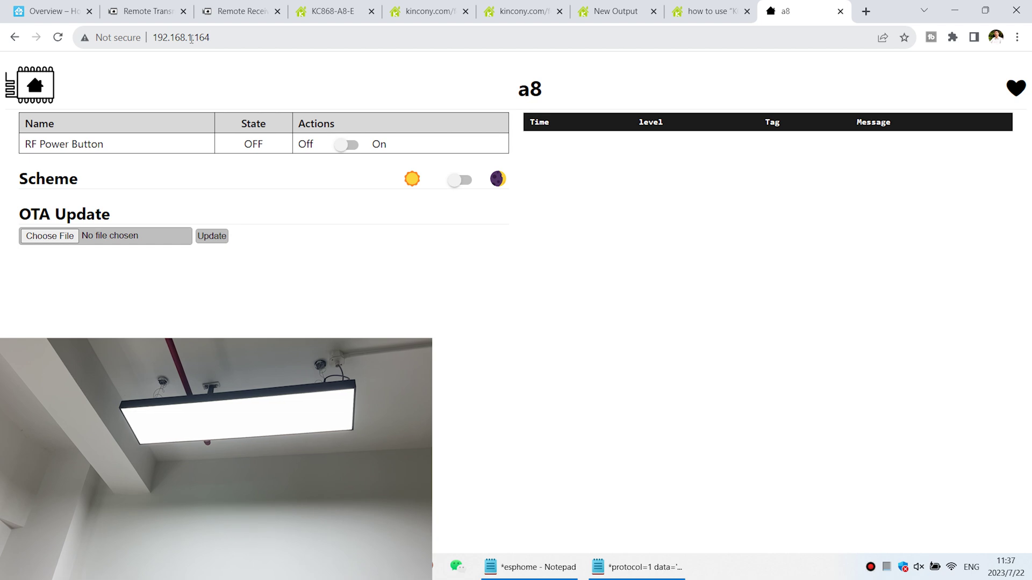
pyautogui.click(348, 145)
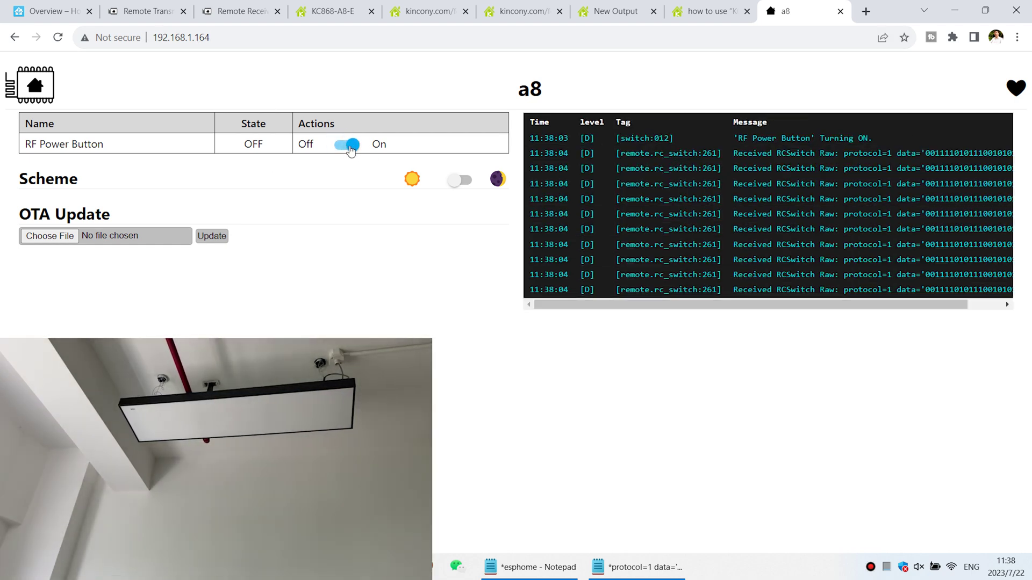
pyautogui.click(347, 146)
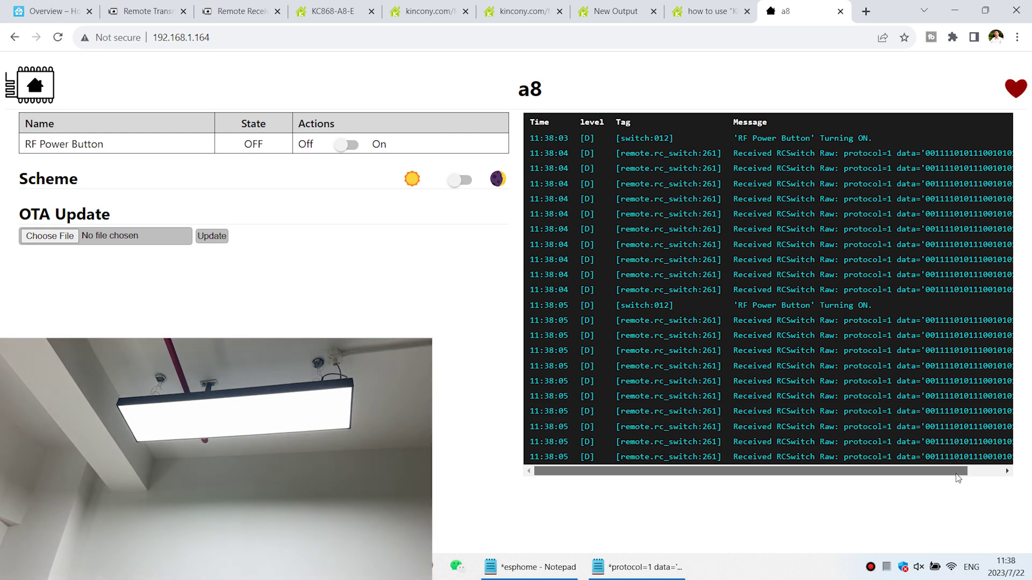
# - Compare the received RCSwitch protocol and data strings in the log, then return to Home Assistant
pyautogui.hscroll(1, 961, 476)
pyautogui.moveTo(887, 458); pyautogui.dragTo(1010, 456)
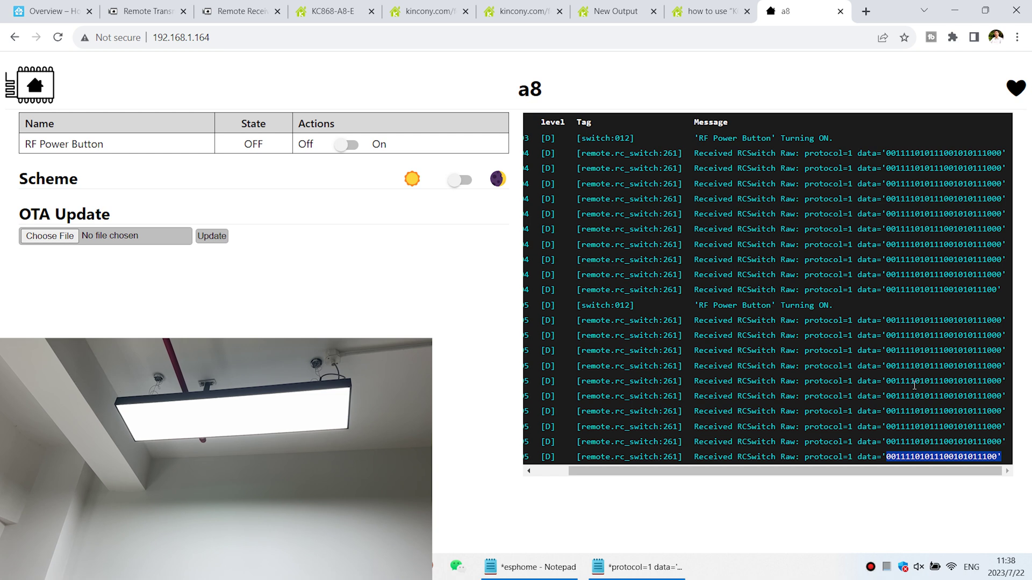
pyautogui.moveTo(887, 381); pyautogui.dragTo(1003, 381)
pyautogui.click(348, 146)
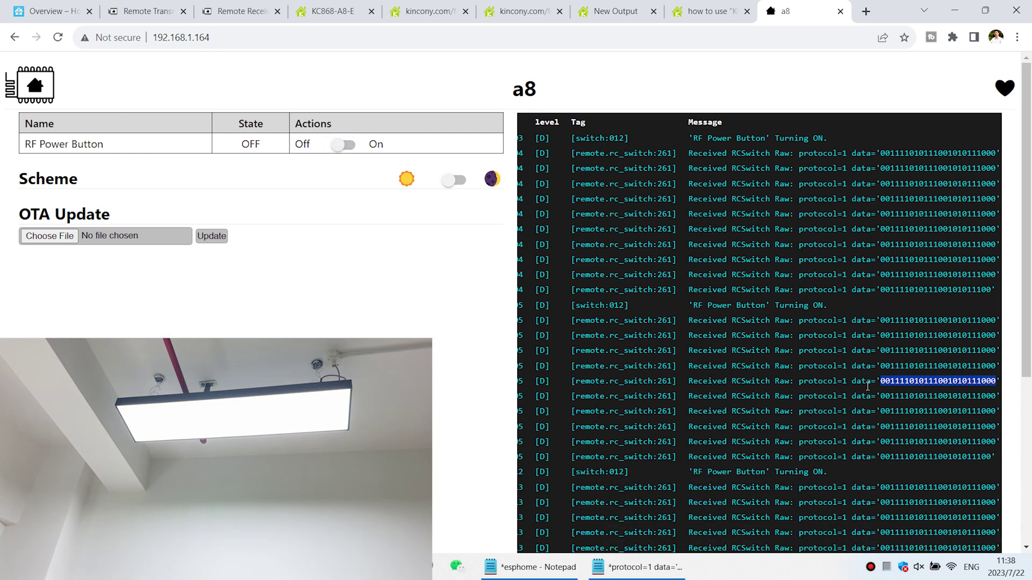
pyautogui.moveTo(881, 396); pyautogui.dragTo(998, 396)
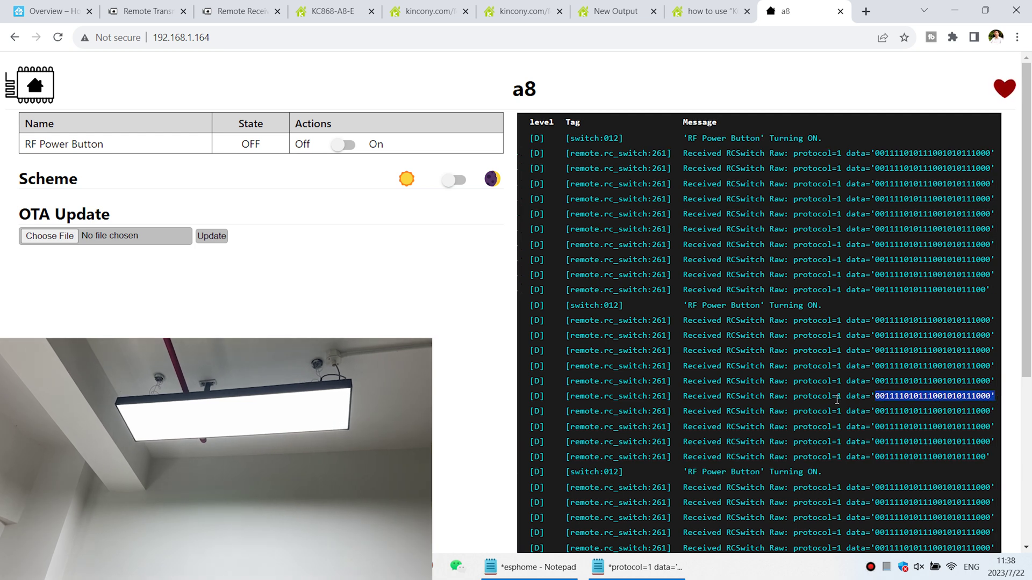
pyautogui.click(804, 398)
pyautogui.moveTo(794, 396); pyautogui.dragTo(997, 400)
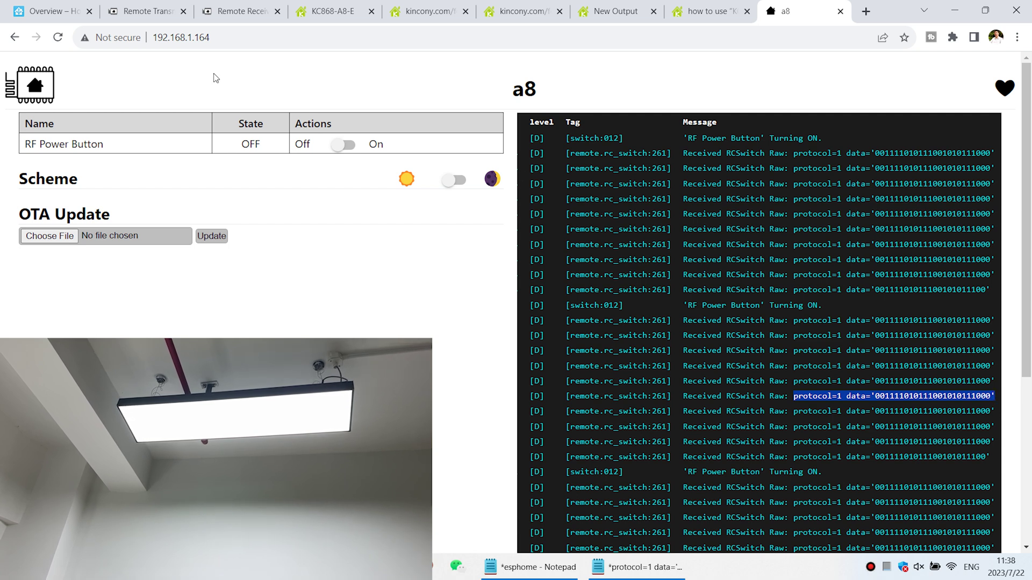
pyautogui.click(68, 7)
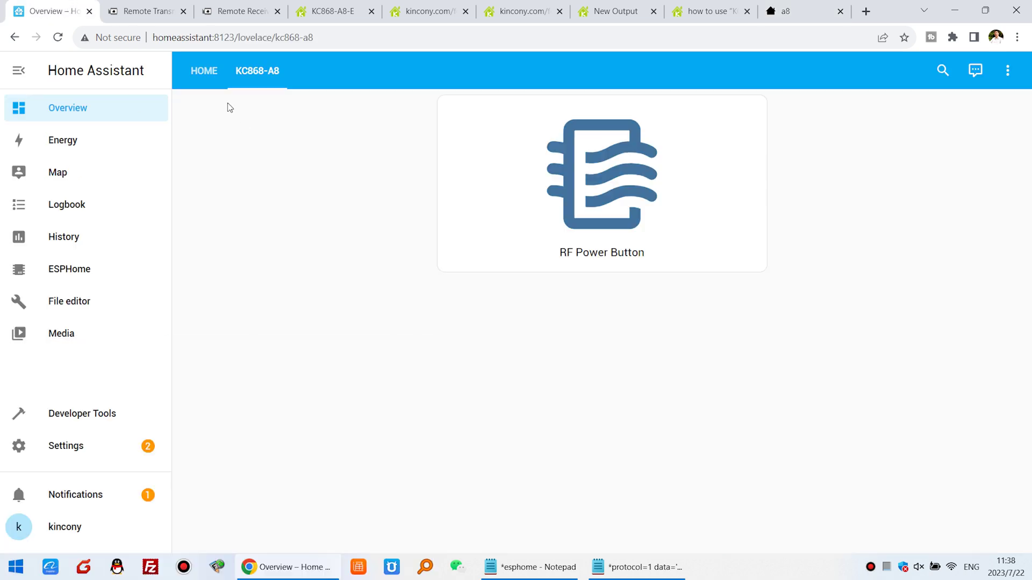
pyautogui.click(139, 12)
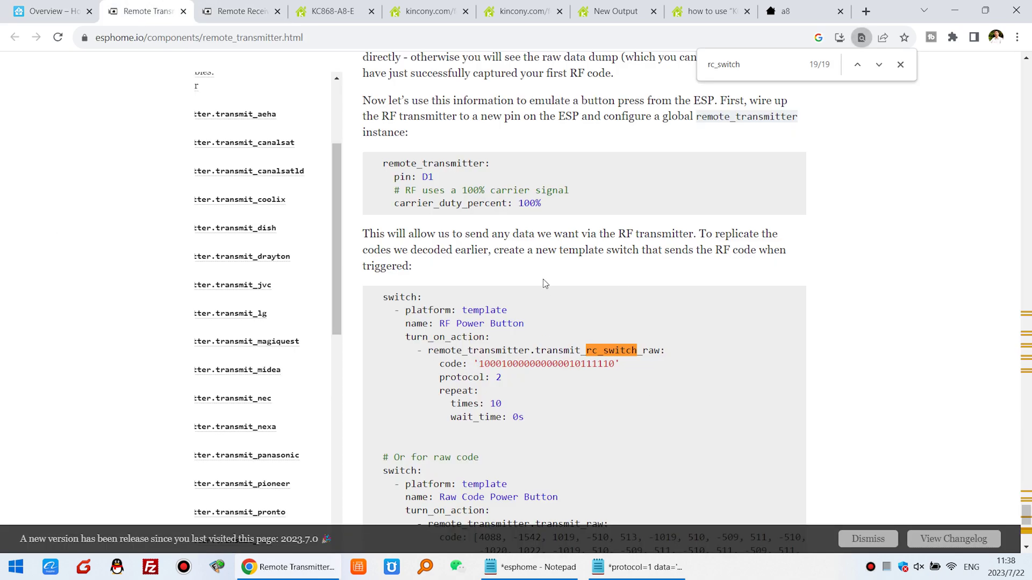
pyautogui.moveTo(379, 301); pyautogui.dragTo(419, 300)
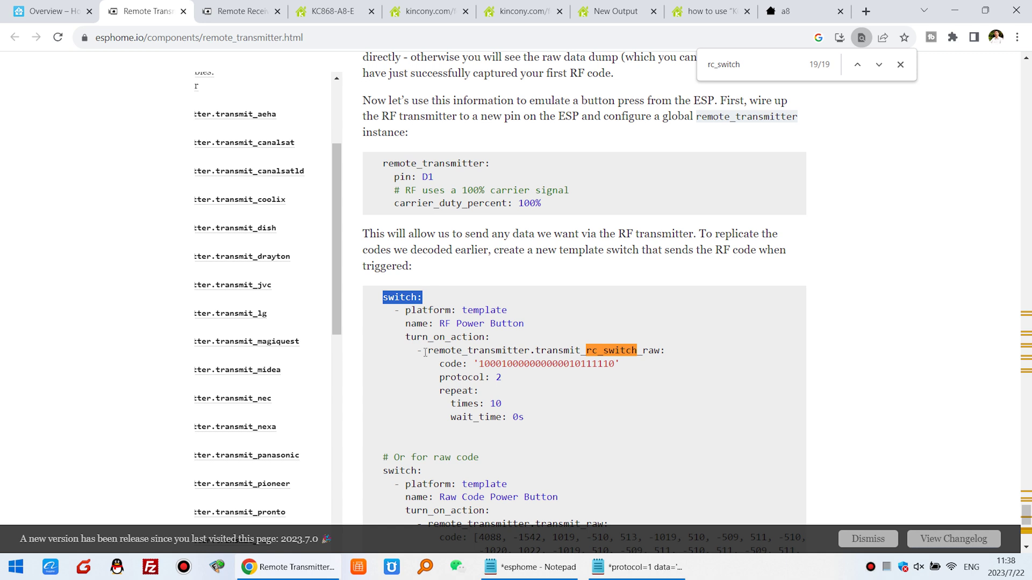
pyautogui.moveTo(585, 350); pyautogui.dragTo(665, 348)
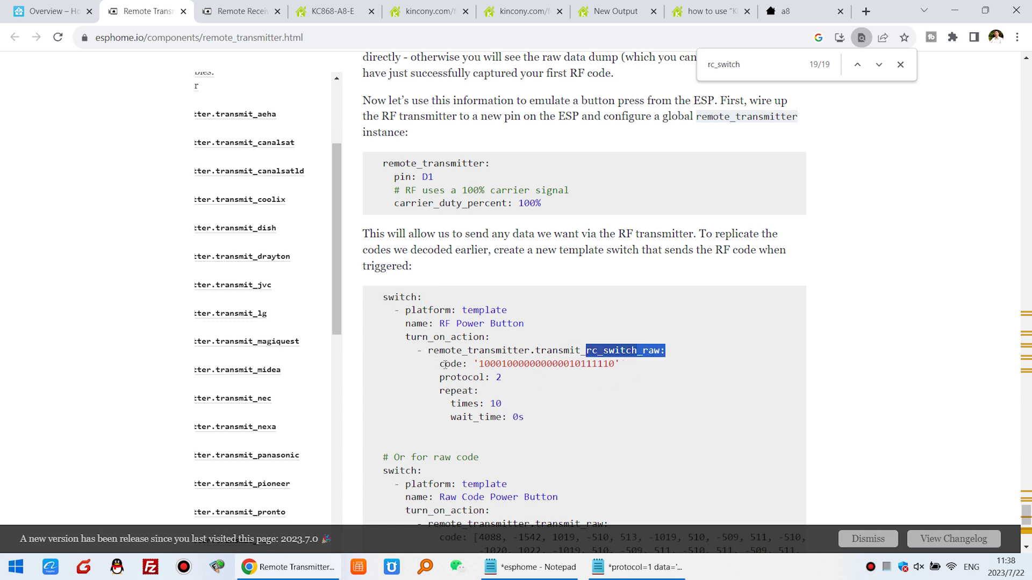
pyautogui.click(499, 366)
pyautogui.doubleClick(483, 363)
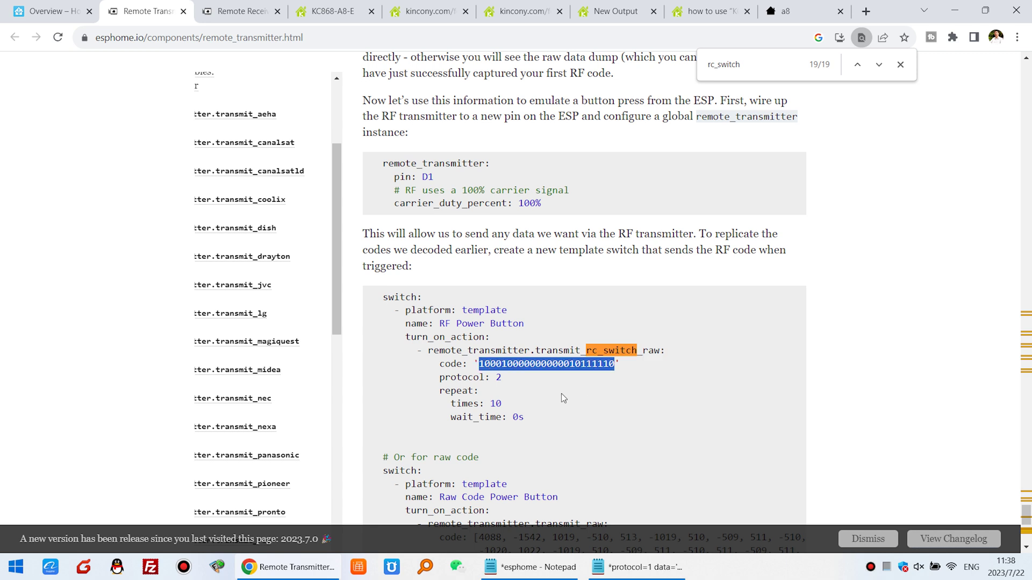
pyautogui.doubleClick(498, 378)
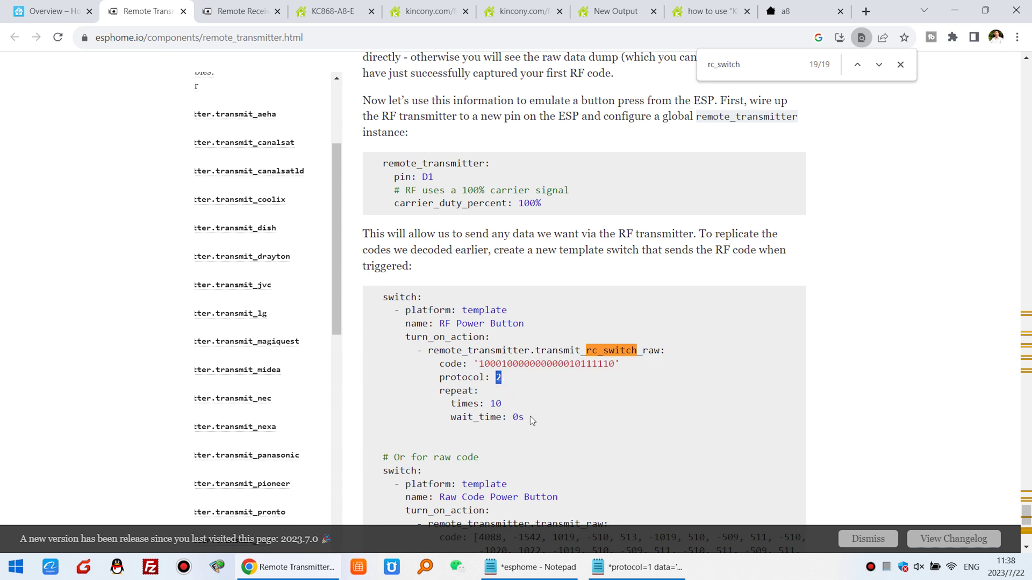
pyautogui.moveTo(531, 417); pyautogui.dragTo(502, 404)
pyautogui.click(505, 411)
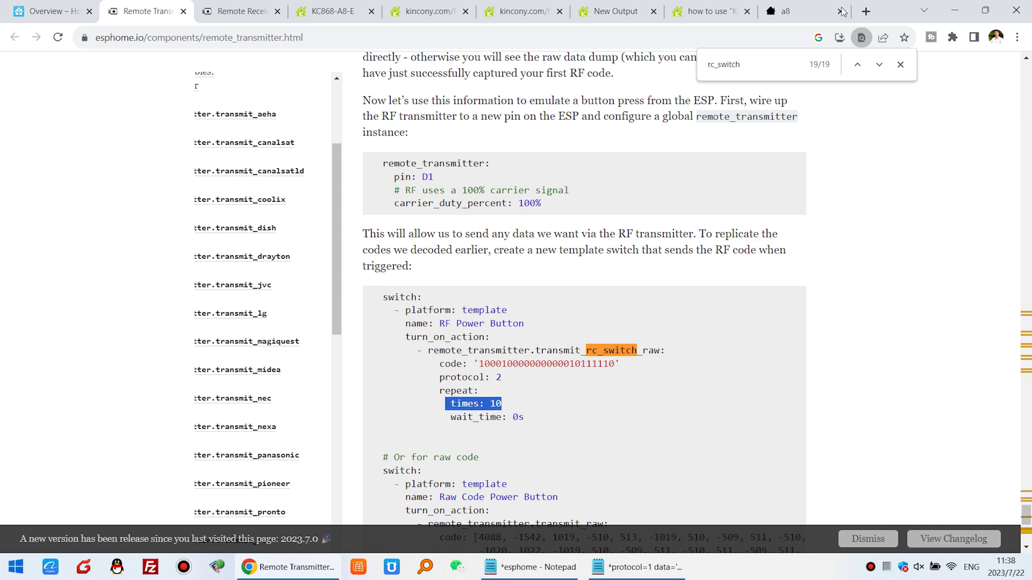
pyautogui.click(707, 14)
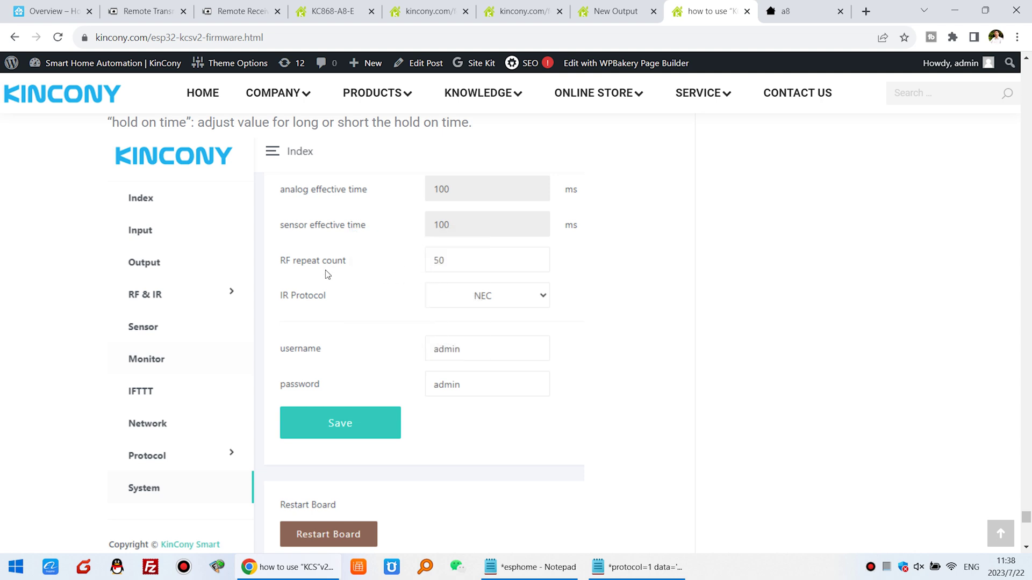
pyautogui.click(42, 10)
pyautogui.click(164, 9)
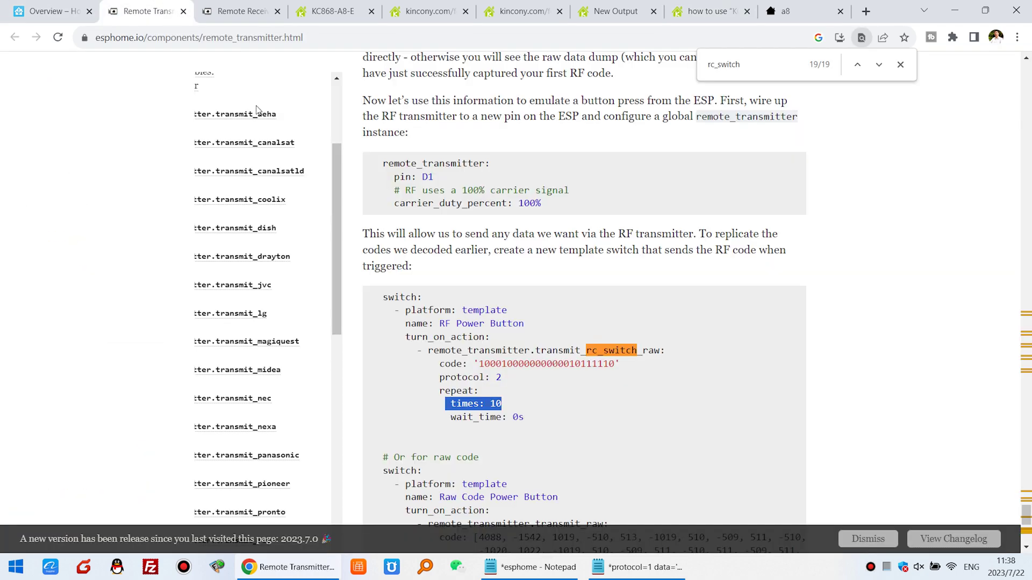
pyautogui.click(530, 367)
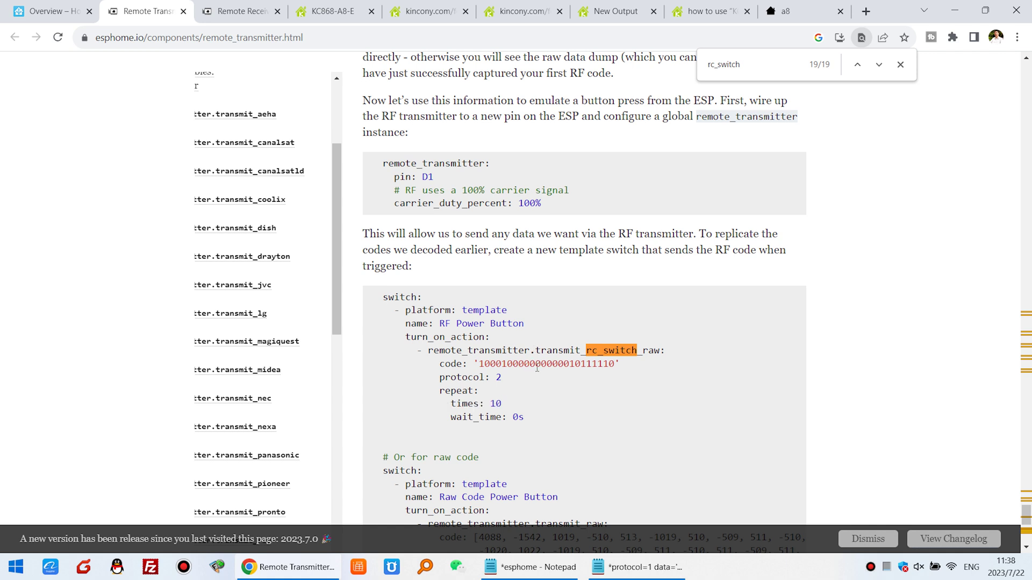
pyautogui.click(48, 10)
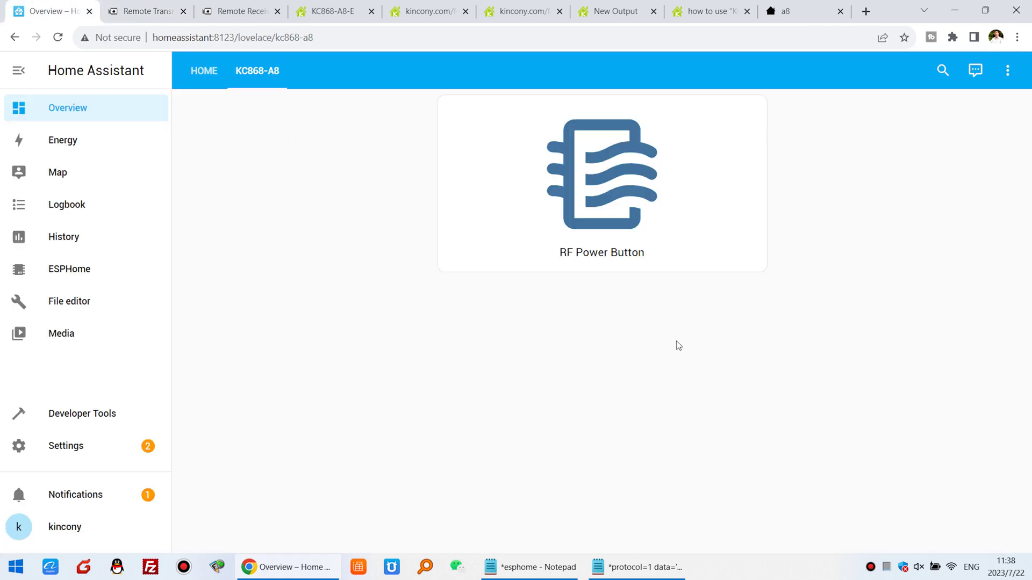